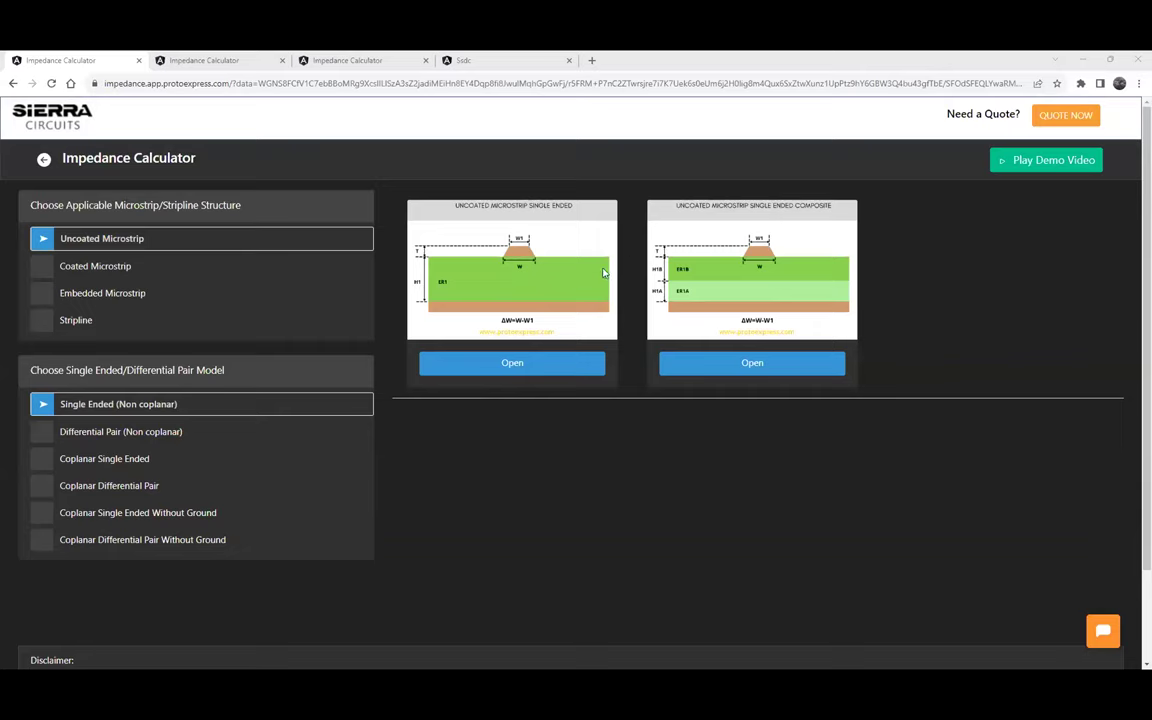
- Choose the Coated Microstrip structure with the non-coplanar single-ended model and open its basic, non-composite impedance calculator
{"action": "left_click", "coordinate": [125, 292]}
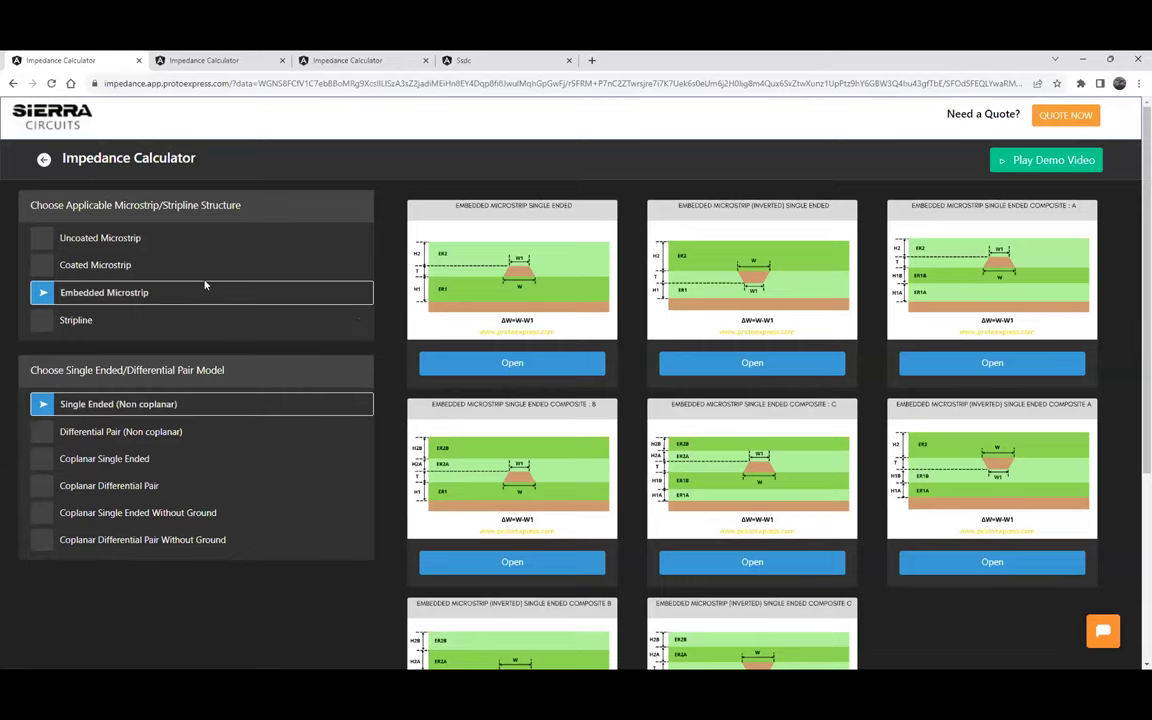
{"action": "left_click", "coordinate": [147, 265]}
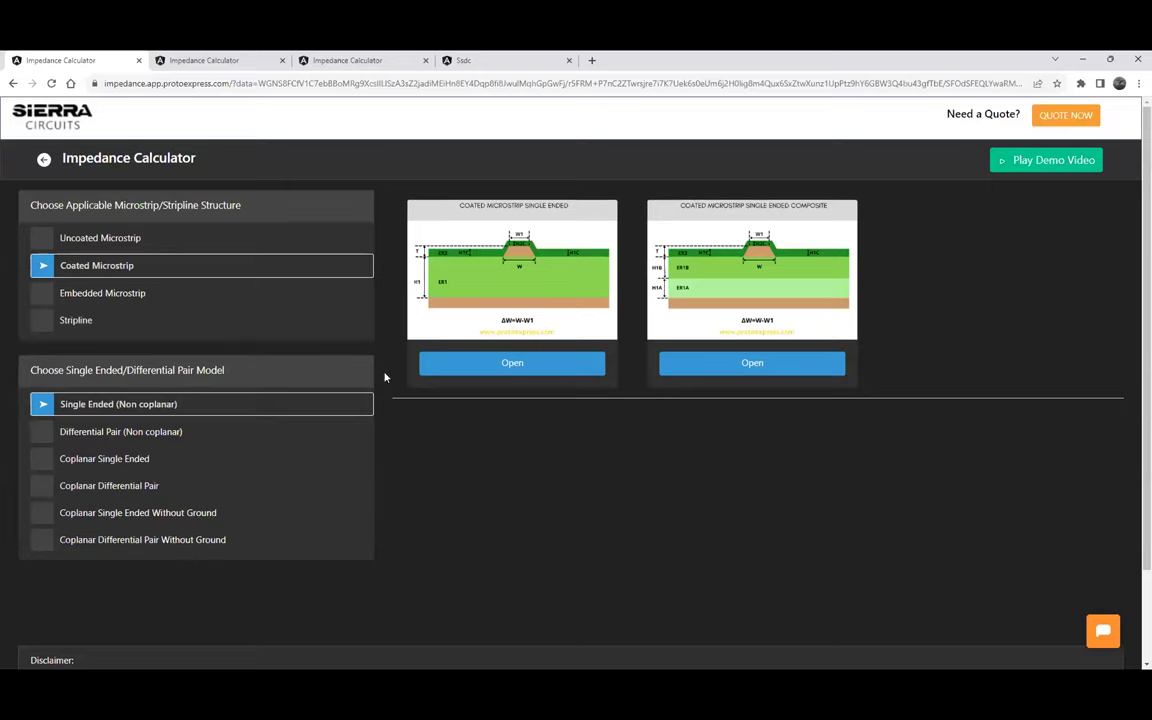
{"action": "left_click", "coordinate": [483, 370]}
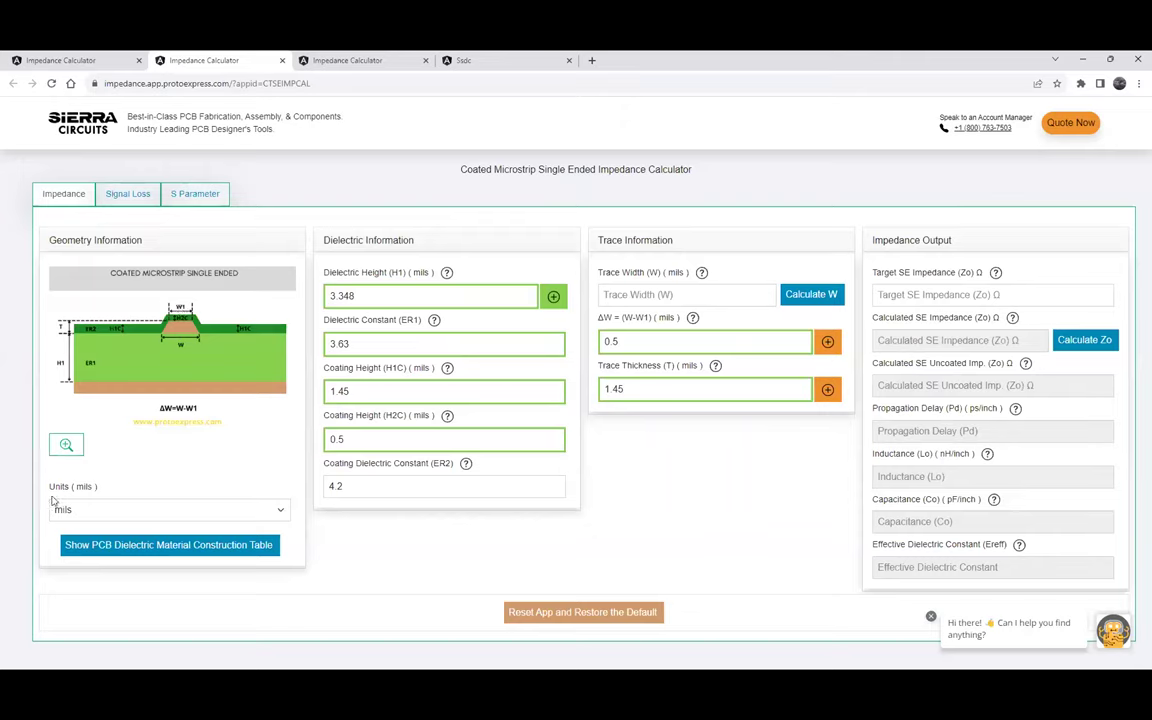
- Check the available units, set the target single-ended impedance to 50 Ω and calculate the required trace width
{"action": "left_click", "coordinate": [280, 512]}
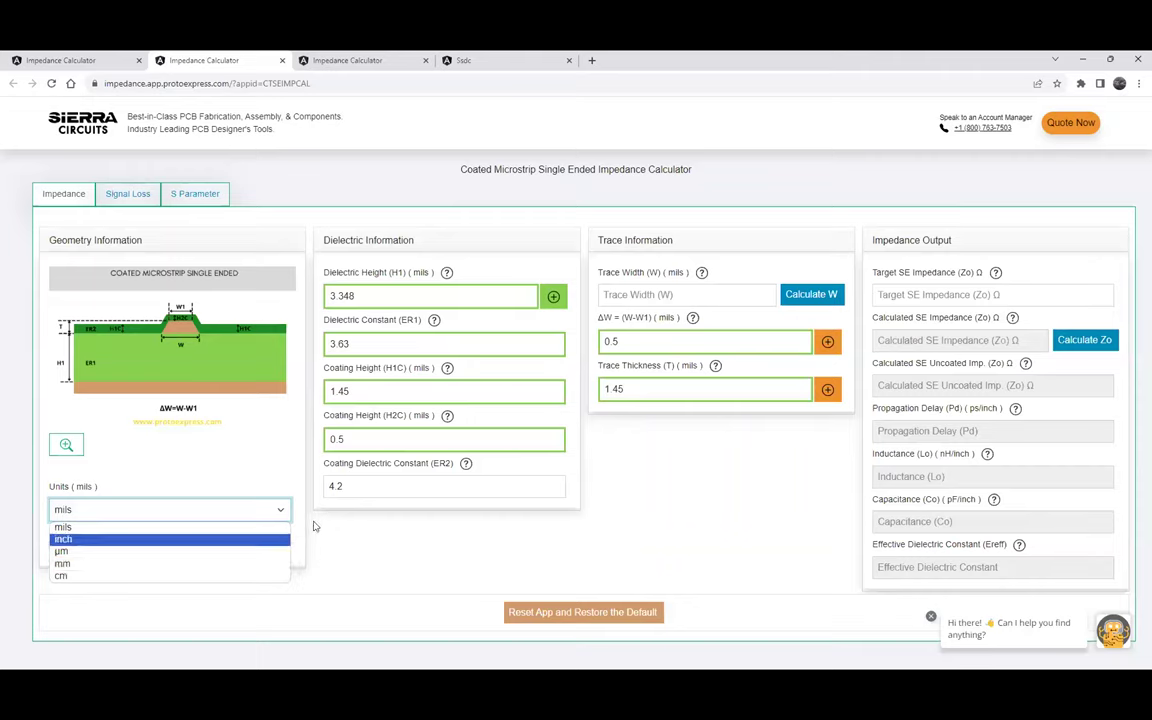
{"action": "left_click", "coordinate": [310, 532]}
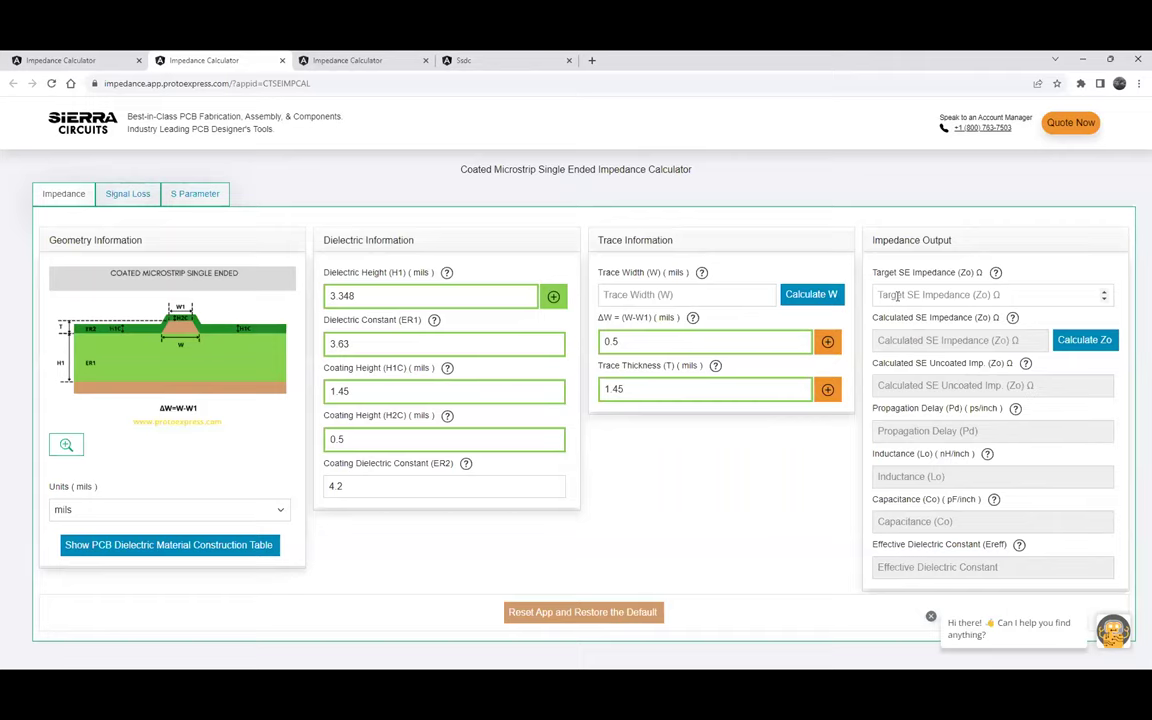
{"action": "left_click", "coordinate": [891, 293]}
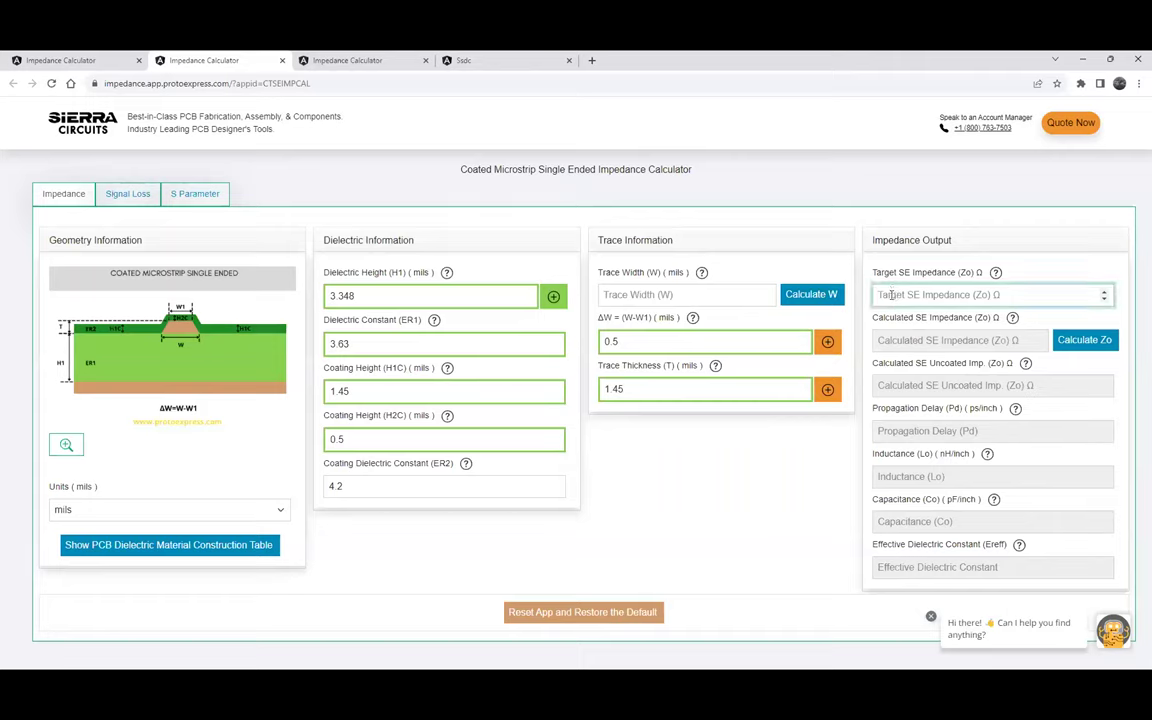
{"action": "type", "text": "50"}
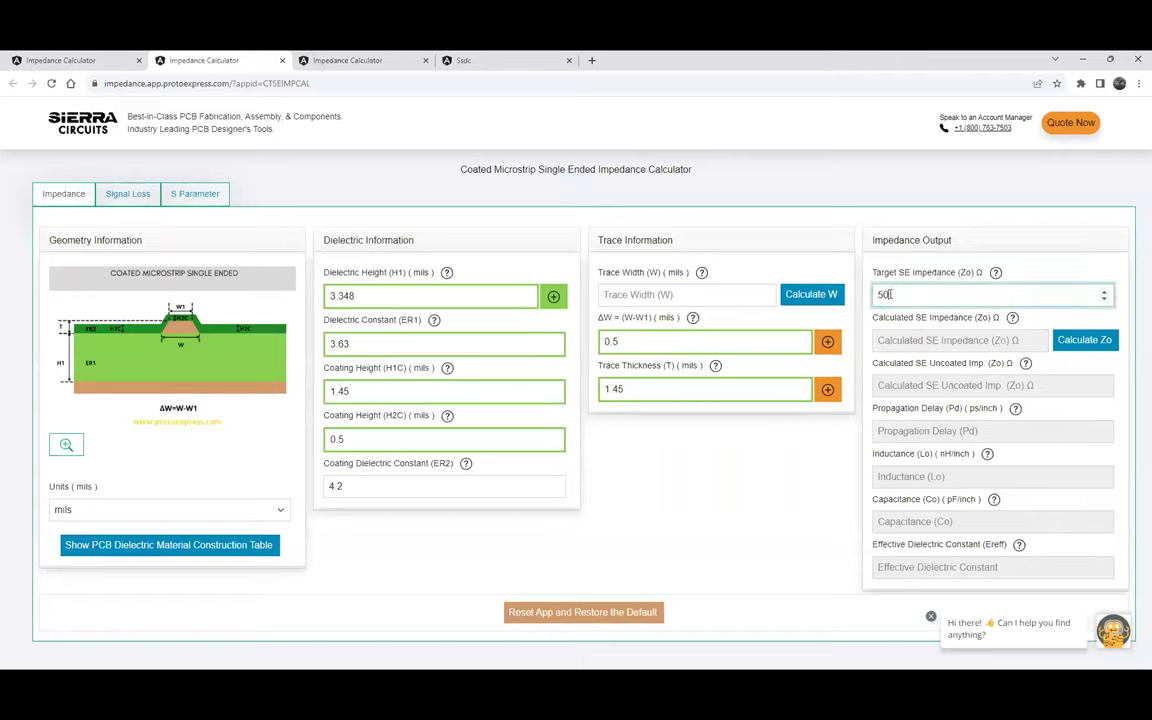
{"action": "left_click", "coordinate": [815, 299]}
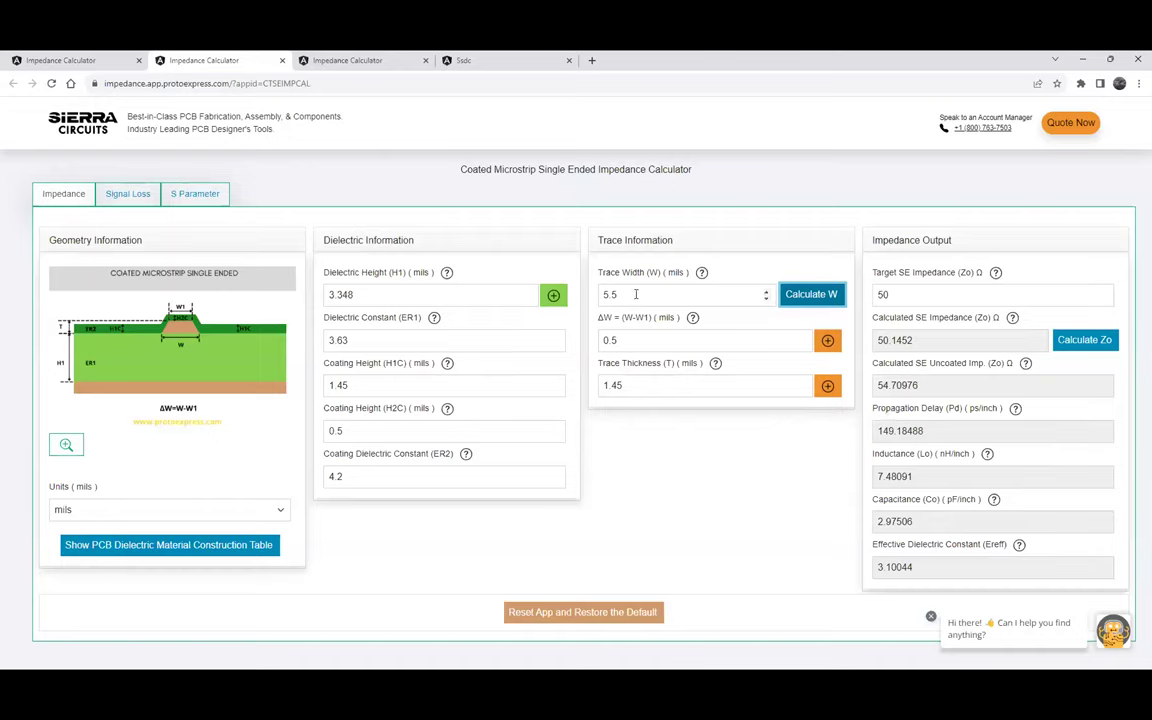
- Set the trace width to 5.4 mils and recalculate the single-ended impedance
{"action": "left_click_drag", "start_coordinate": [611, 295], "coordinate": [617, 295]}
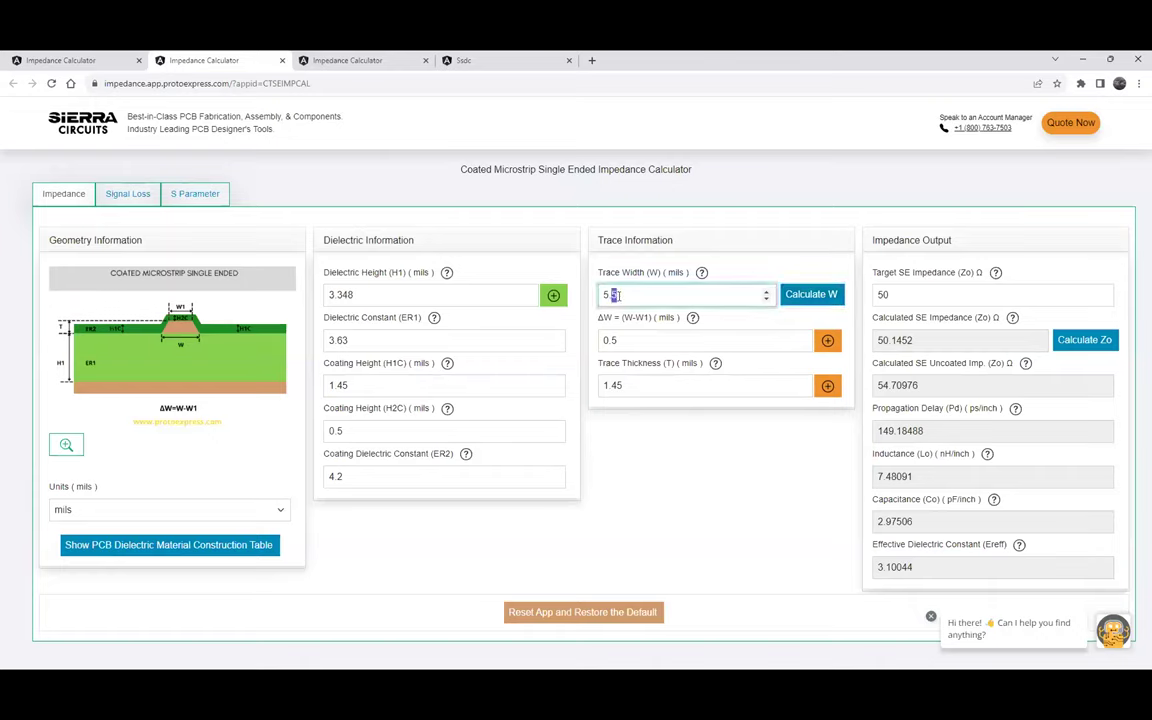
{"action": "type", "text": "4"}
{"action": "left_click", "coordinate": [1076, 340]}
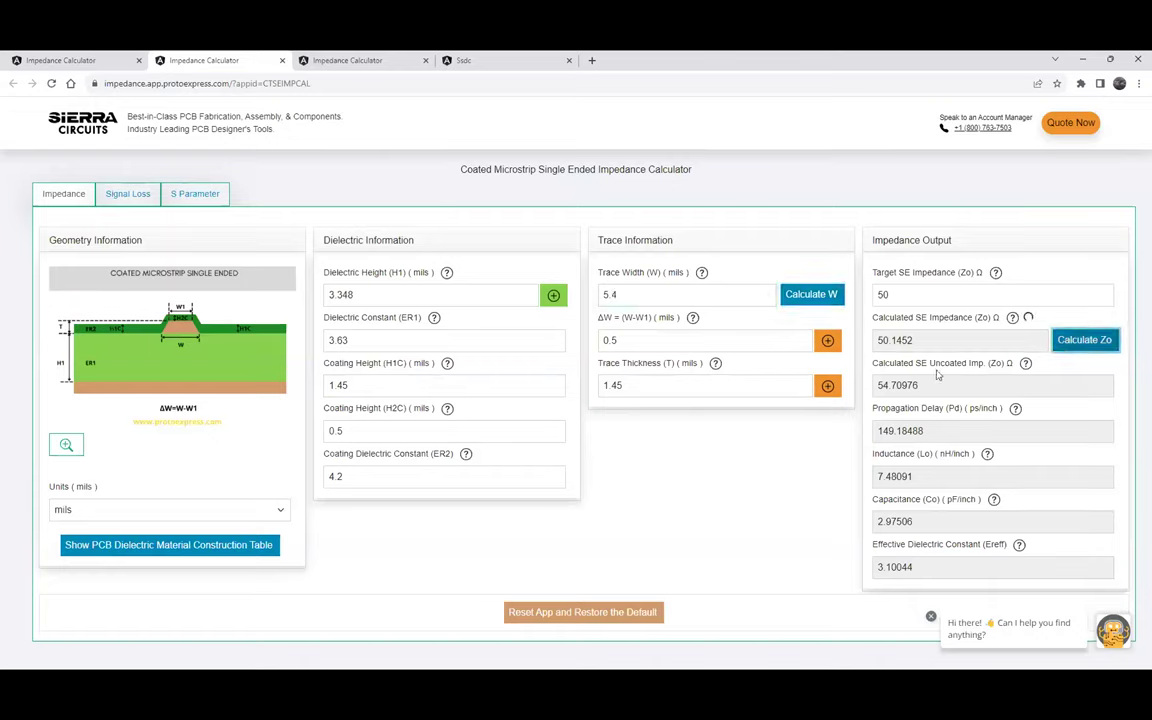
- Recalculate the single-ended impedance for a trace width of 5.6 mils and convert the calculator's units to cm
{"action": "left_click_drag", "start_coordinate": [611, 295], "coordinate": [617, 295]}
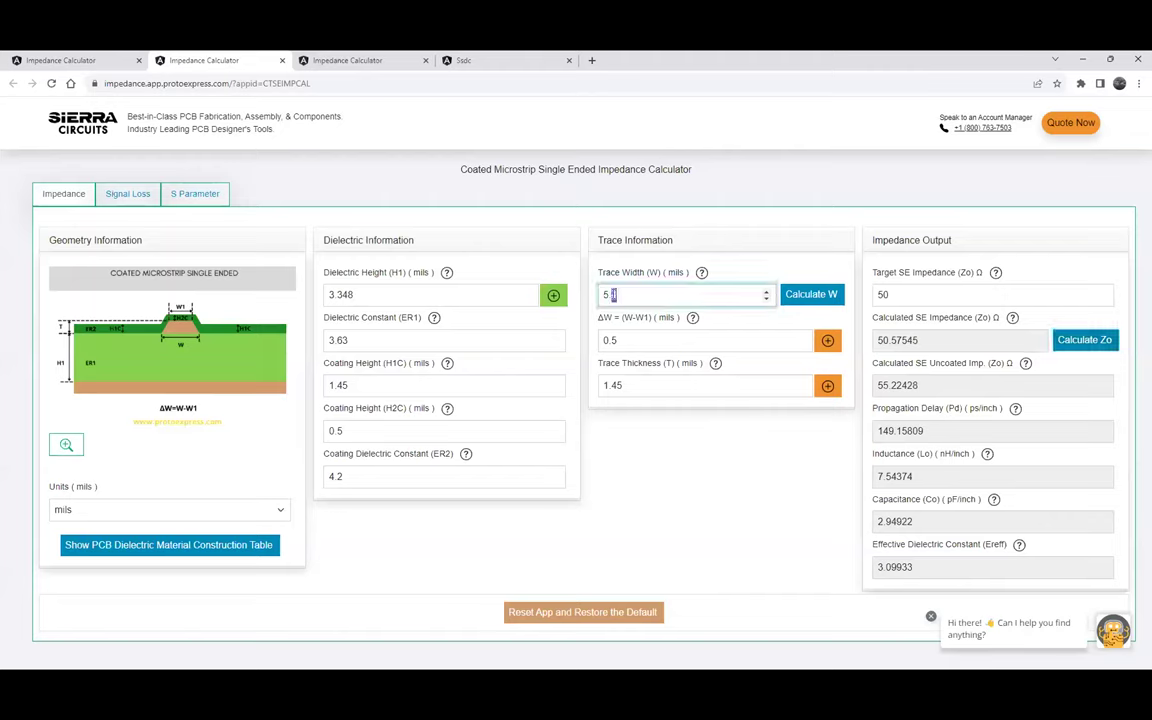
{"action": "type", "text": "6"}
{"action": "left_click", "coordinate": [1076, 340]}
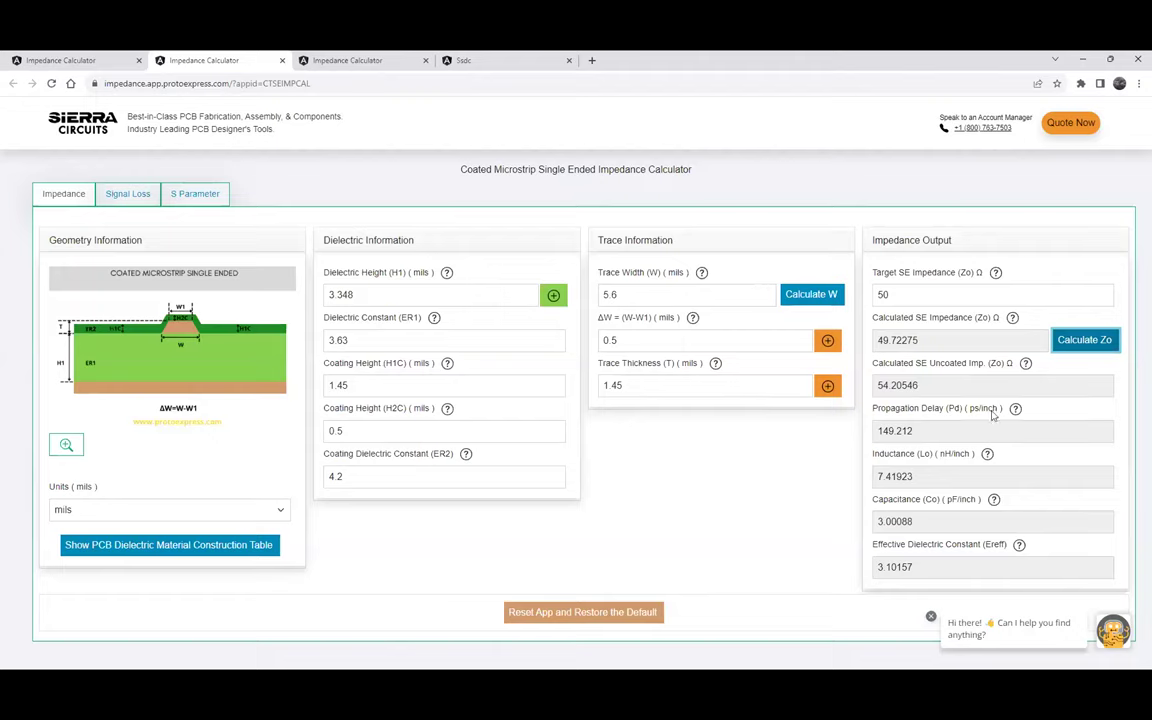
{"action": "left_click", "coordinate": [268, 512]}
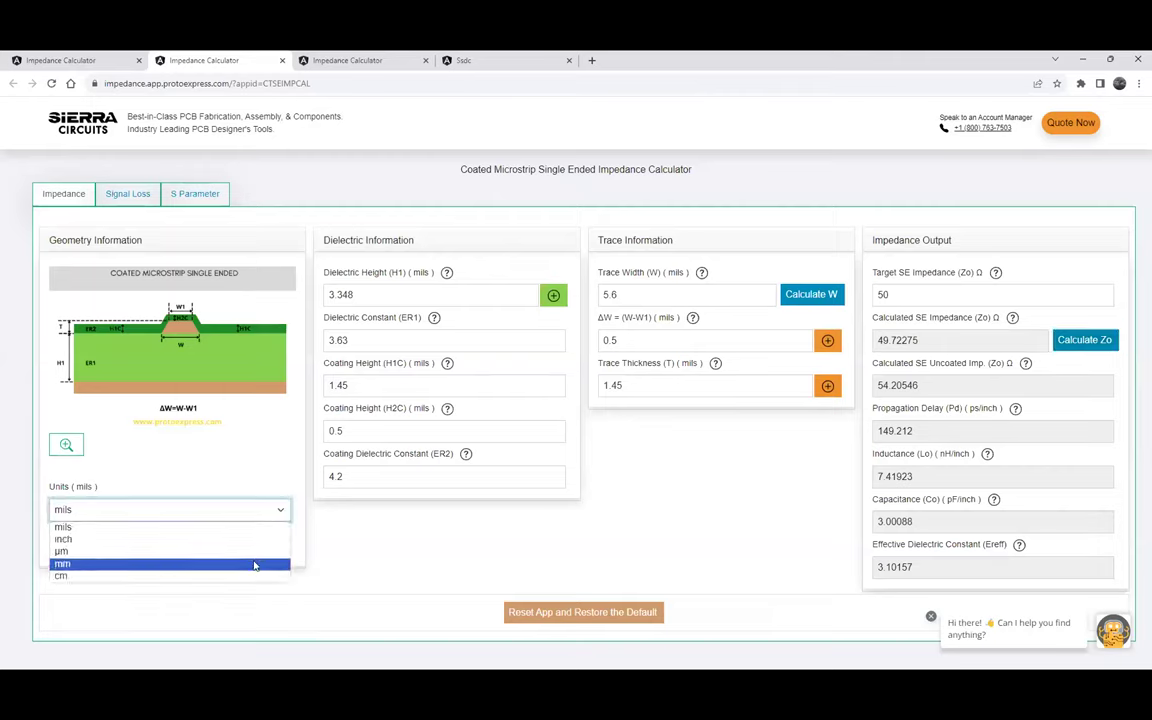
{"action": "key", "text": "Return"}
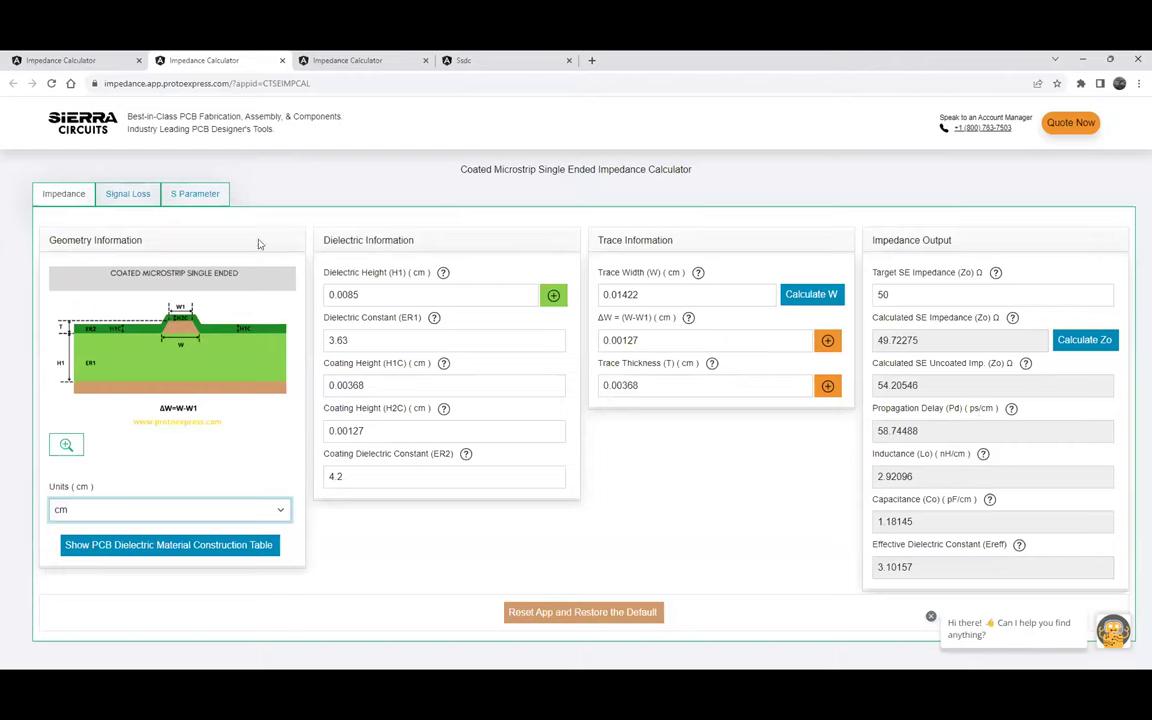
- Go to the Stripline Differential Pair calculator and calculate the differential impedance with the entered geometry
{"action": "left_click", "coordinate": [347, 61]}
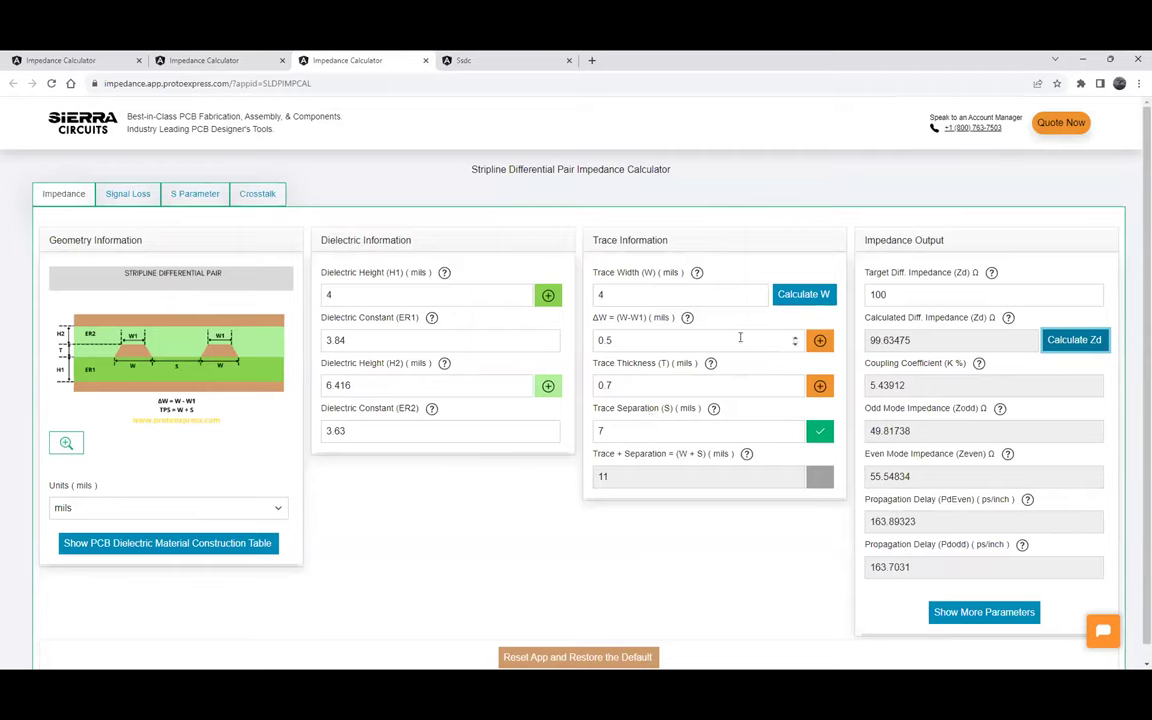
{"action": "left_click", "coordinate": [1086, 344]}
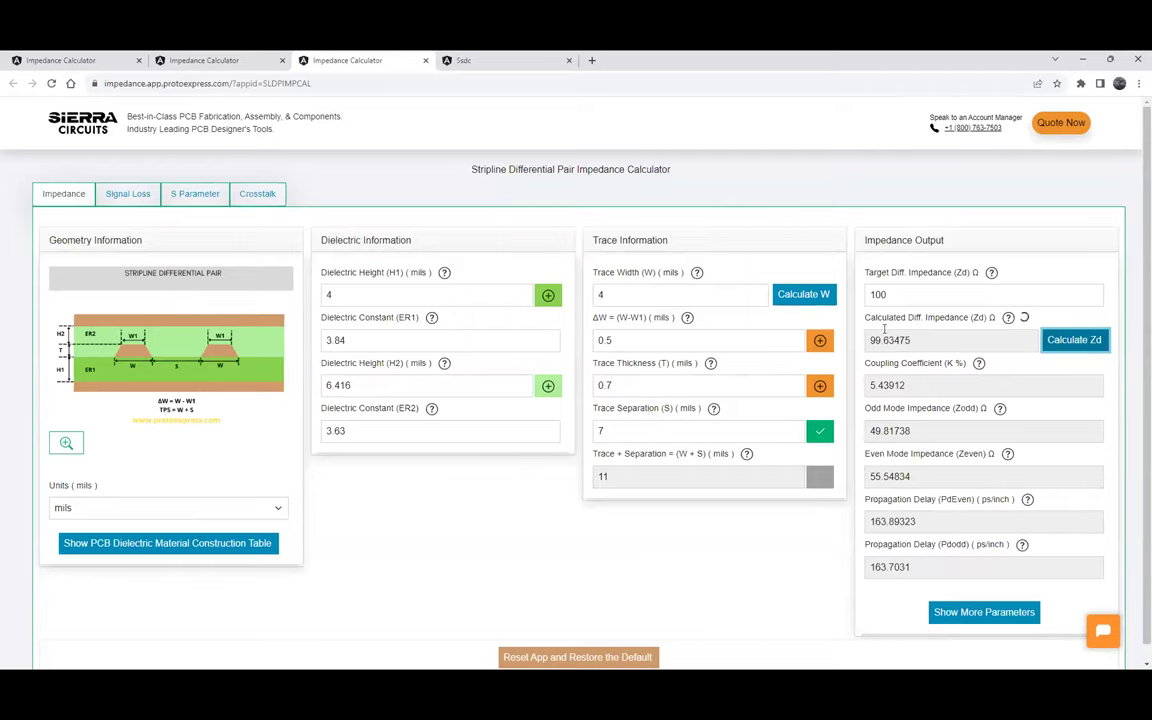
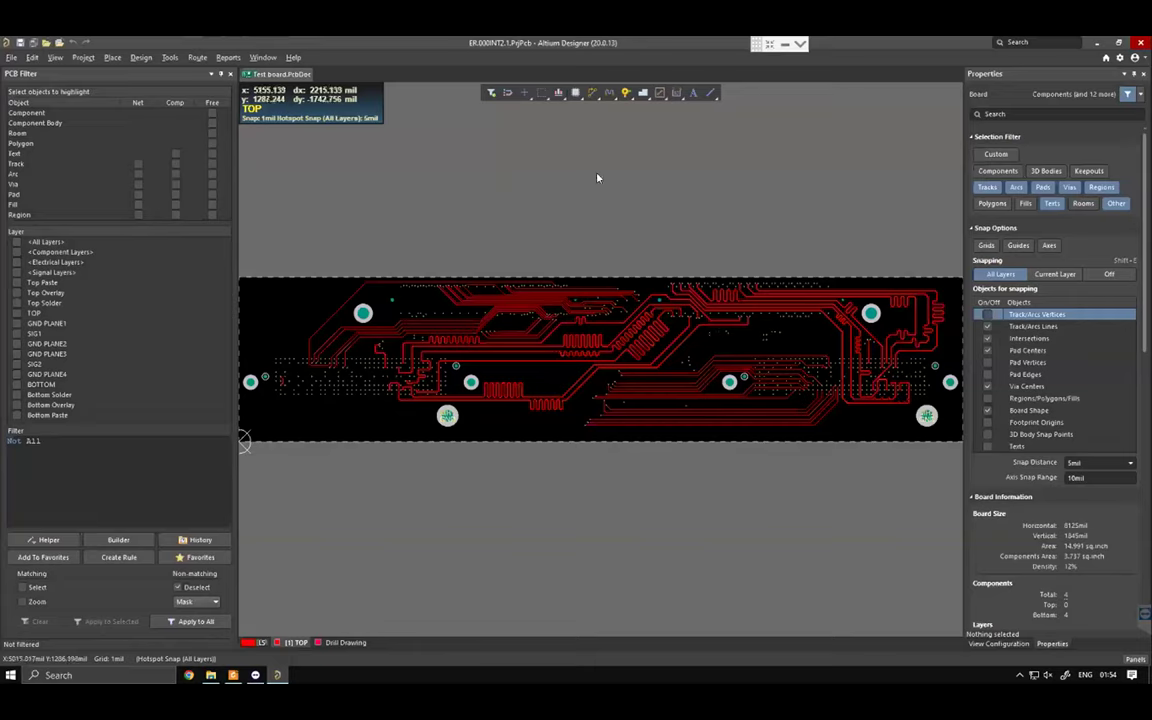
- In Altium Designer, open the Object Class Explorer and review the member nets of net classes S0_RX_TX and S1_RX_TX
{"action": "left_click", "coordinate": [139, 58]}
{"action": "left_click", "coordinate": [477, 285]}
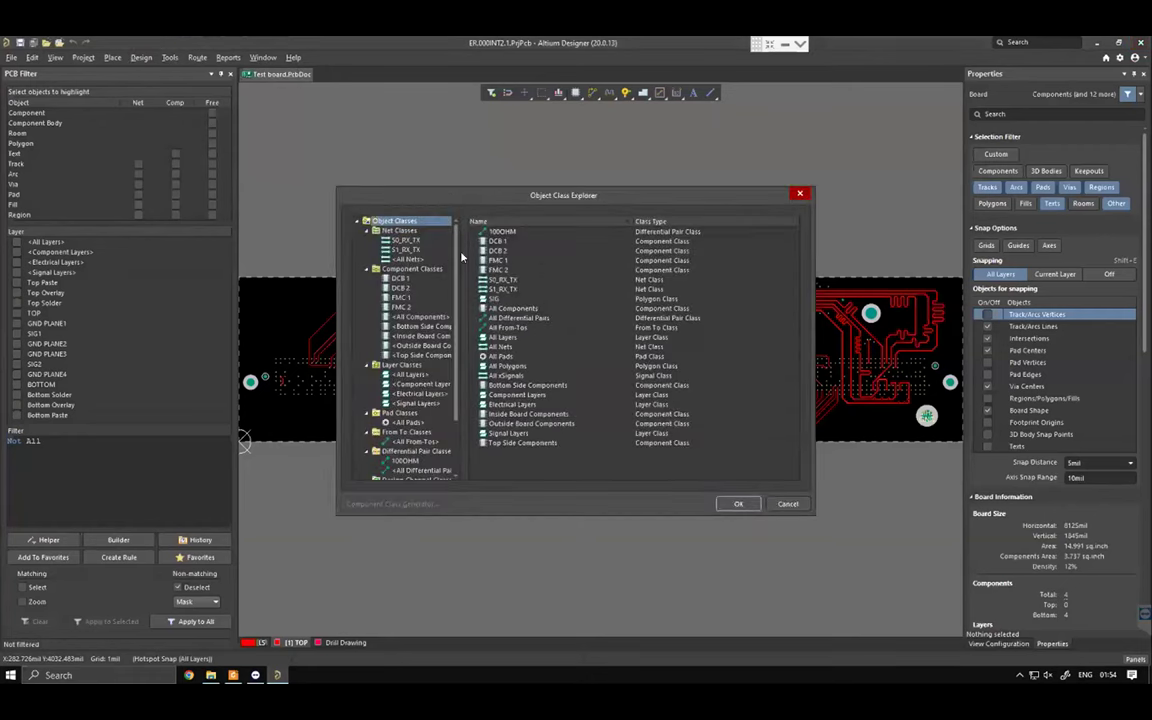
{"action": "left_click", "coordinate": [400, 231]}
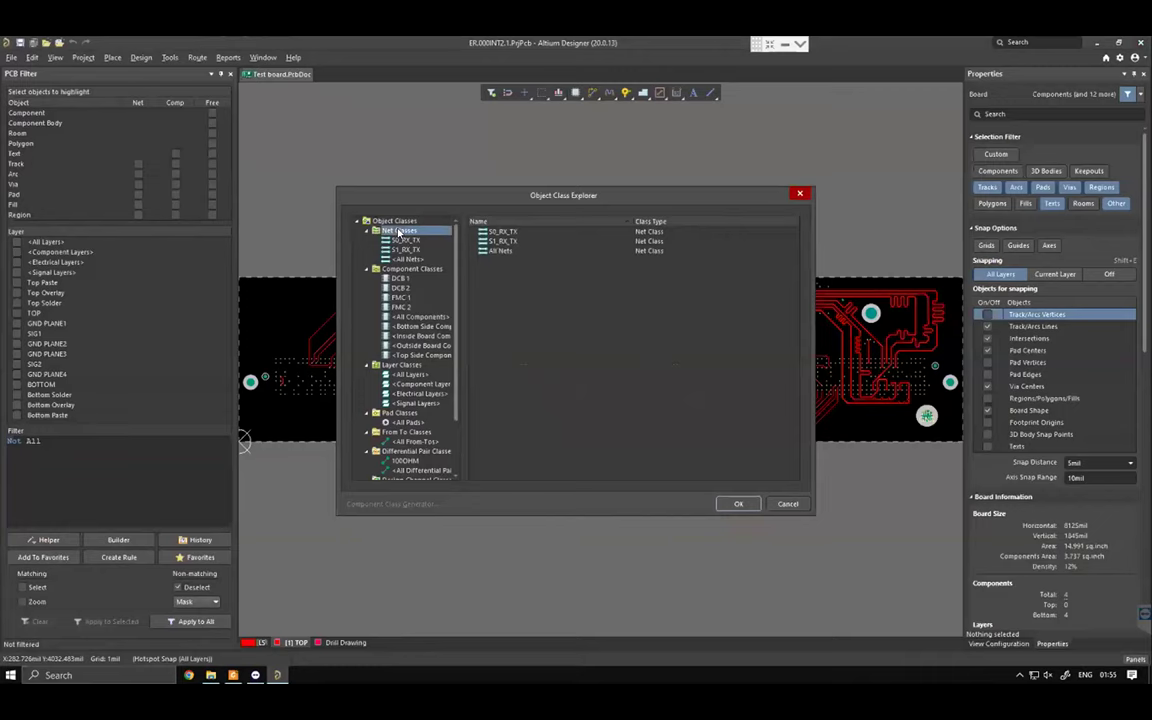
{"action": "right_click", "coordinate": [409, 232]}
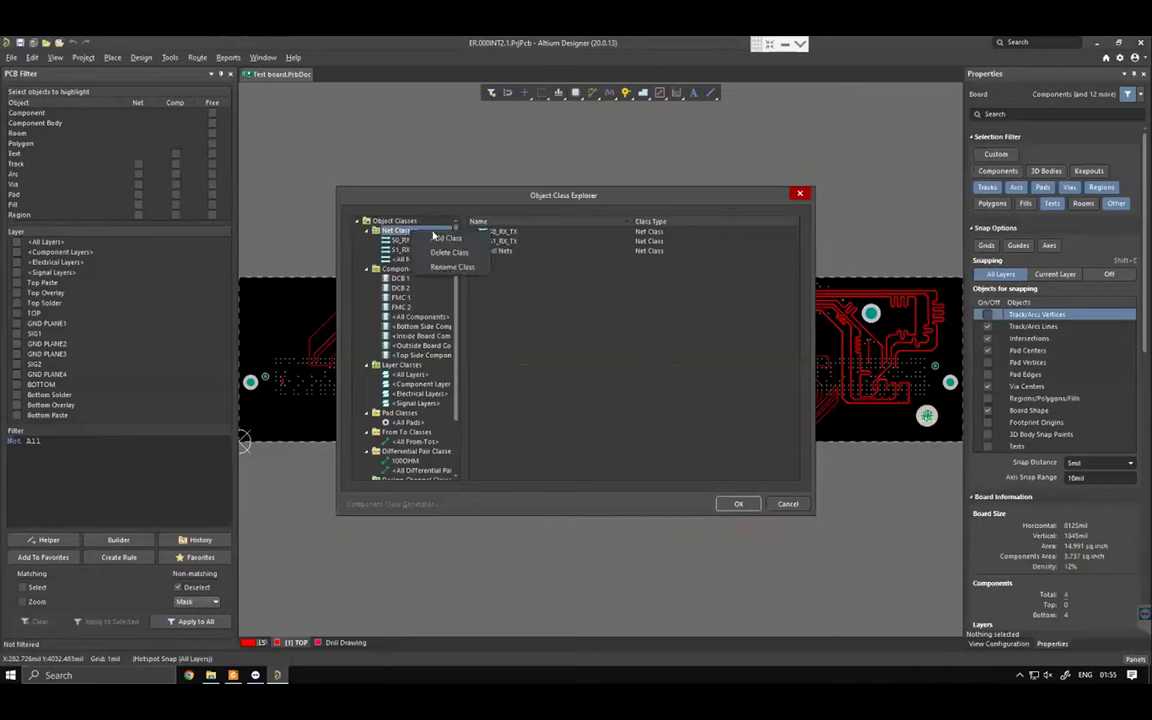
{"action": "left_click", "coordinate": [400, 242]}
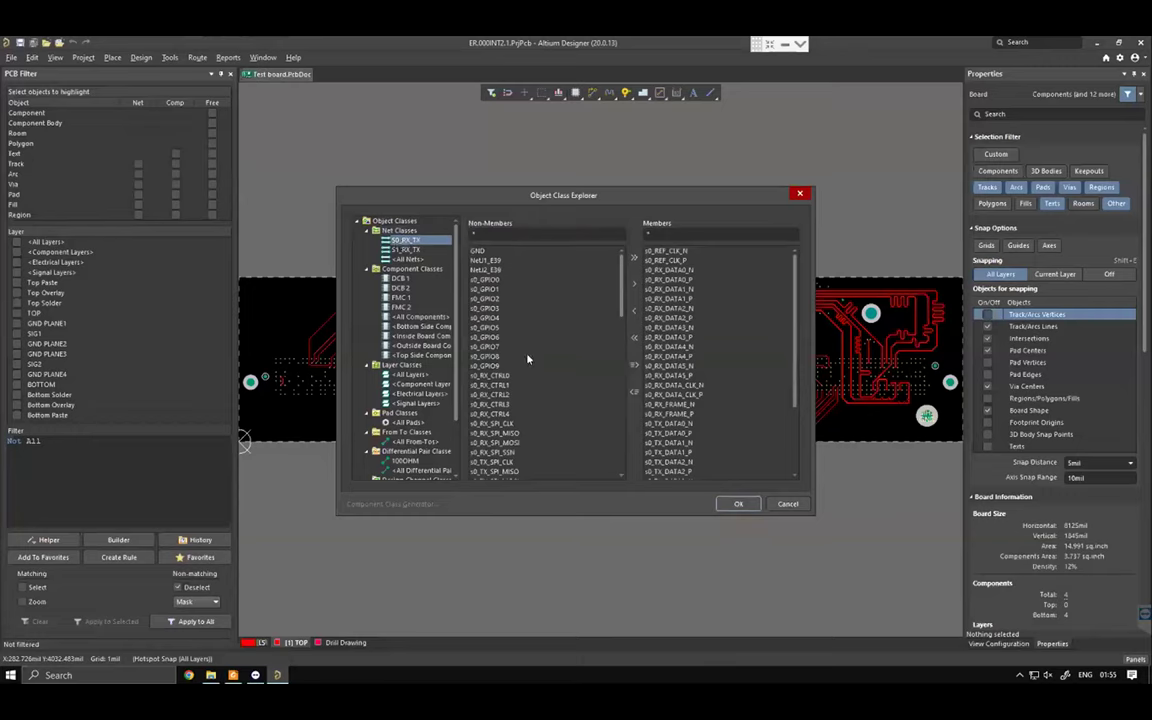
{"action": "scroll", "coordinate": [527, 359], "scroll_direction": "down", "scroll_amount": 4}
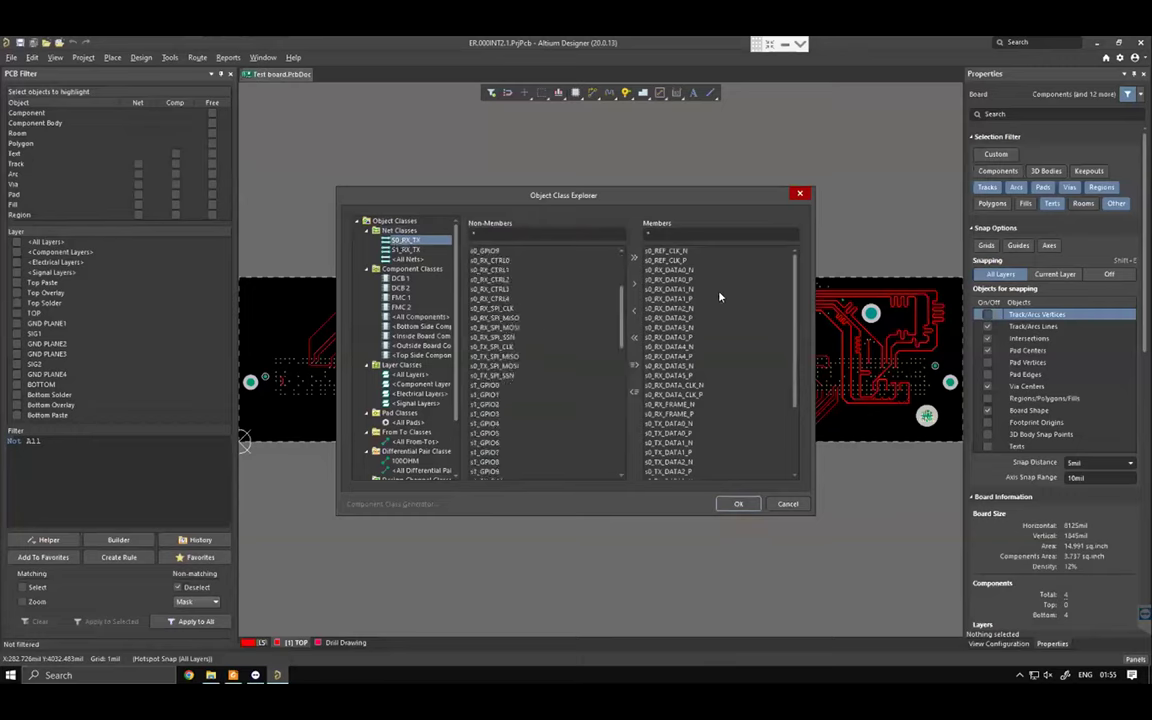
{"action": "scroll", "coordinate": [718, 305], "scroll_direction": "down", "scroll_amount": 2}
{"action": "scroll", "coordinate": [718, 312], "scroll_direction": "up", "scroll_amount": 2}
{"action": "left_click", "coordinate": [548, 261]}
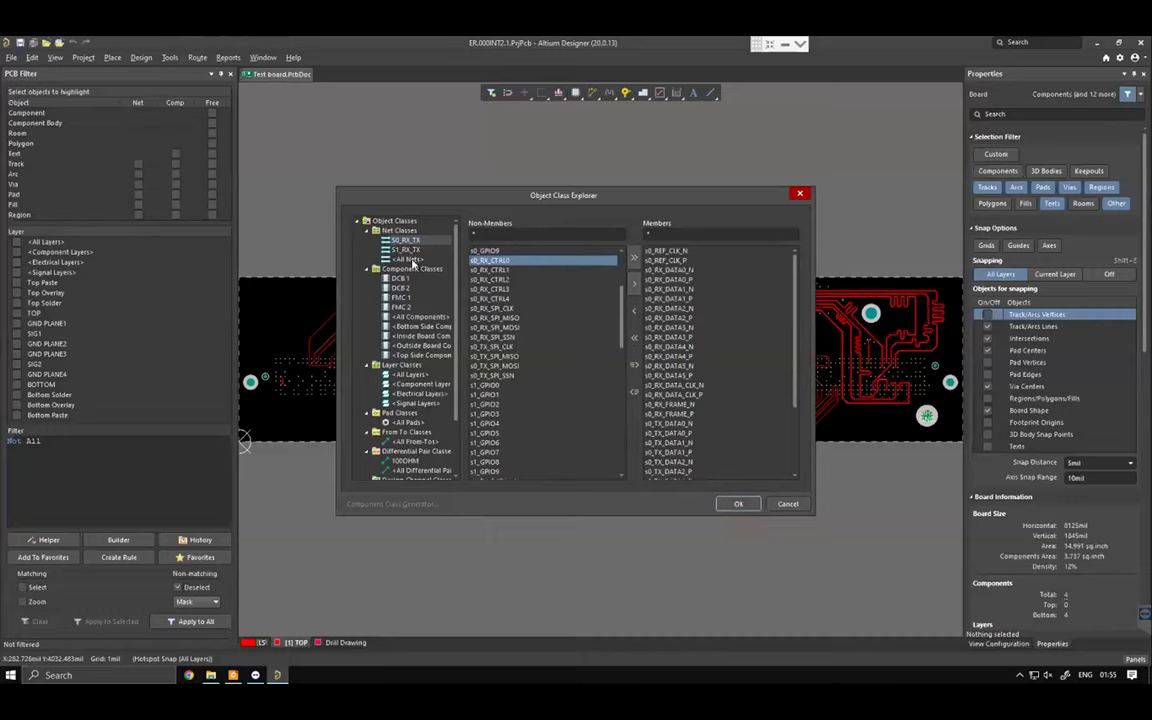
{"action": "left_click", "coordinate": [407, 249]}
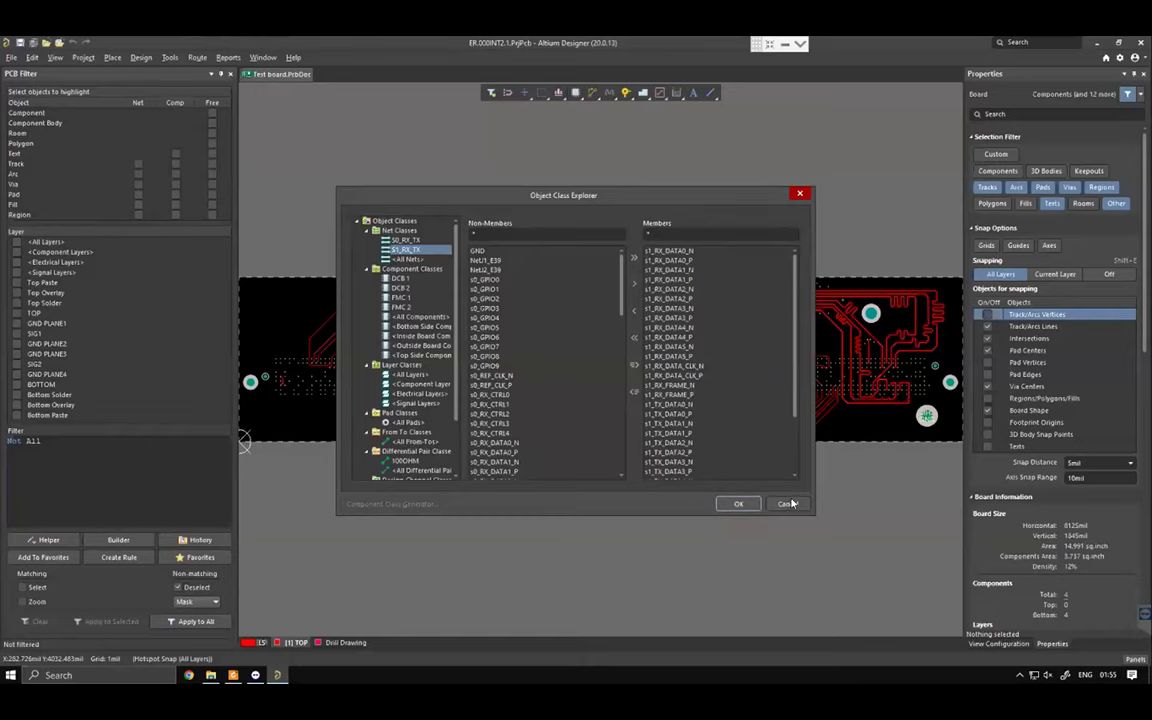
{"action": "left_click", "coordinate": [738, 504]}
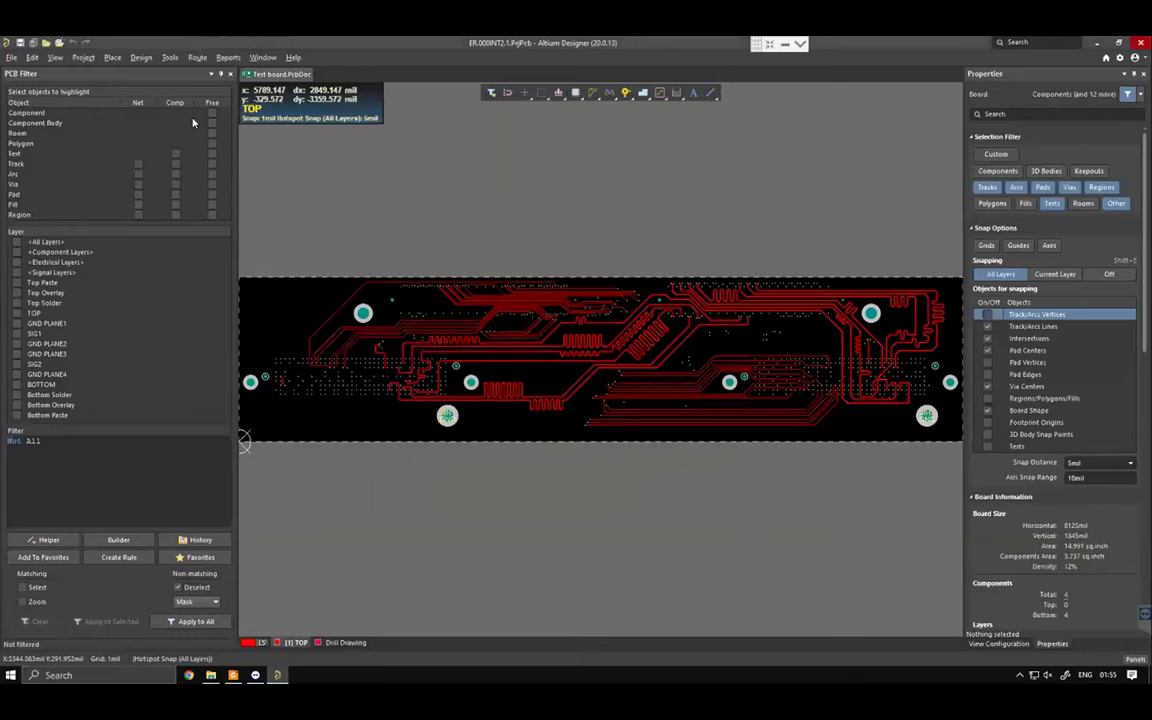
- Open the PCB design rules and examine the High Speed matched-length rules MatchedLengths_S1 and MatchedLengths_S0
{"action": "left_click", "coordinate": [140, 58]}
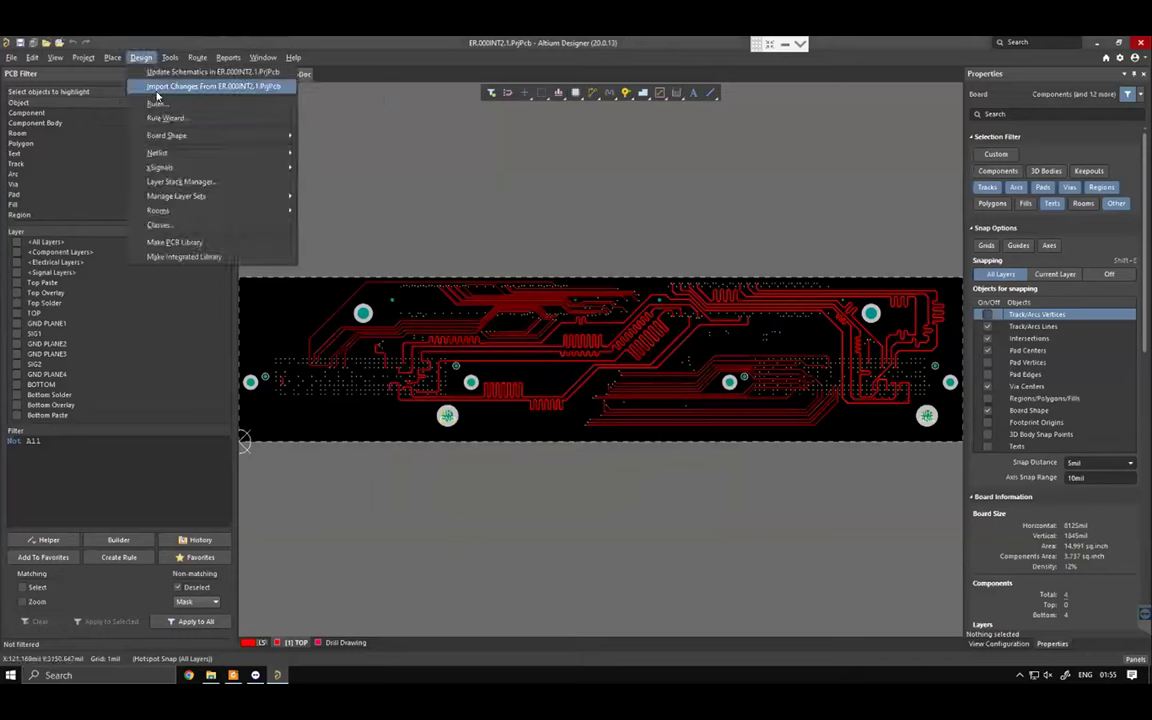
{"action": "left_click", "coordinate": [155, 104]}
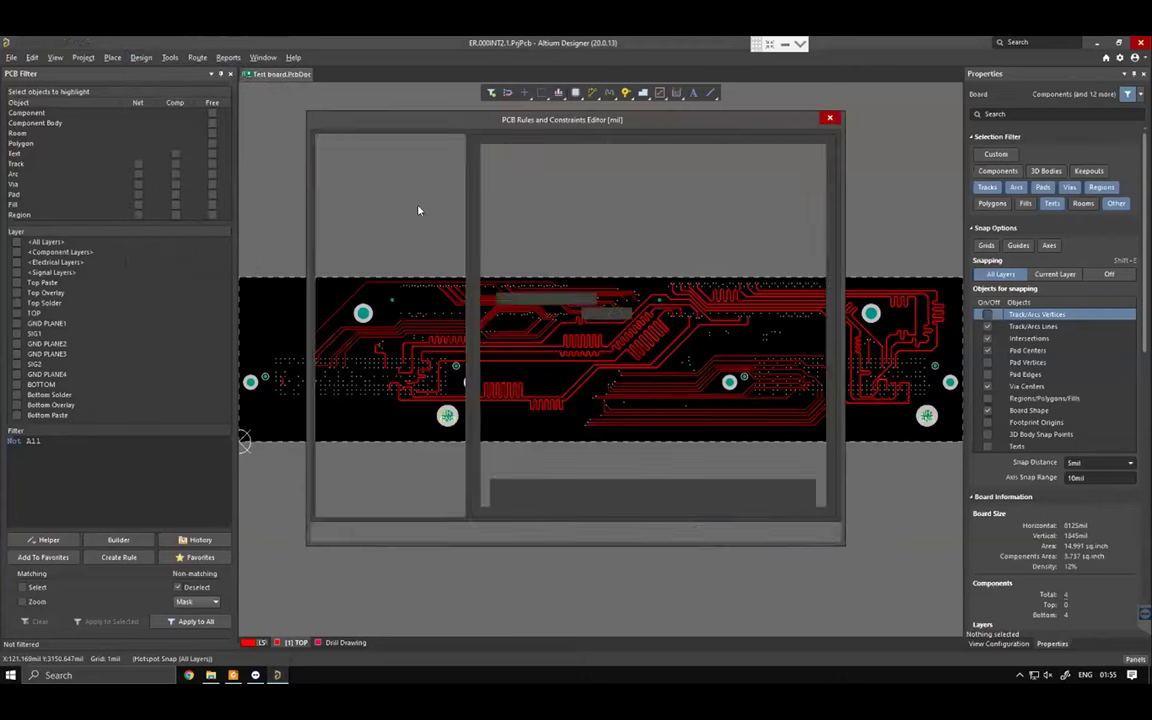
{"action": "left_click", "coordinate": [354, 396]}
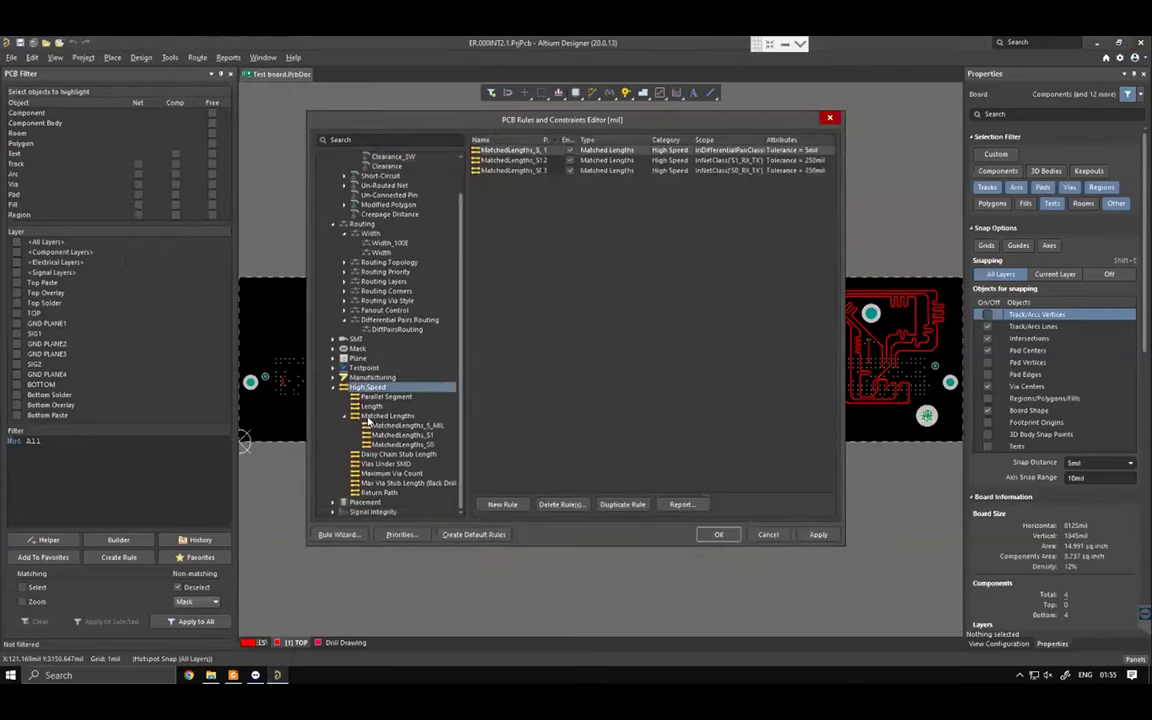
{"action": "left_click", "coordinate": [390, 415]}
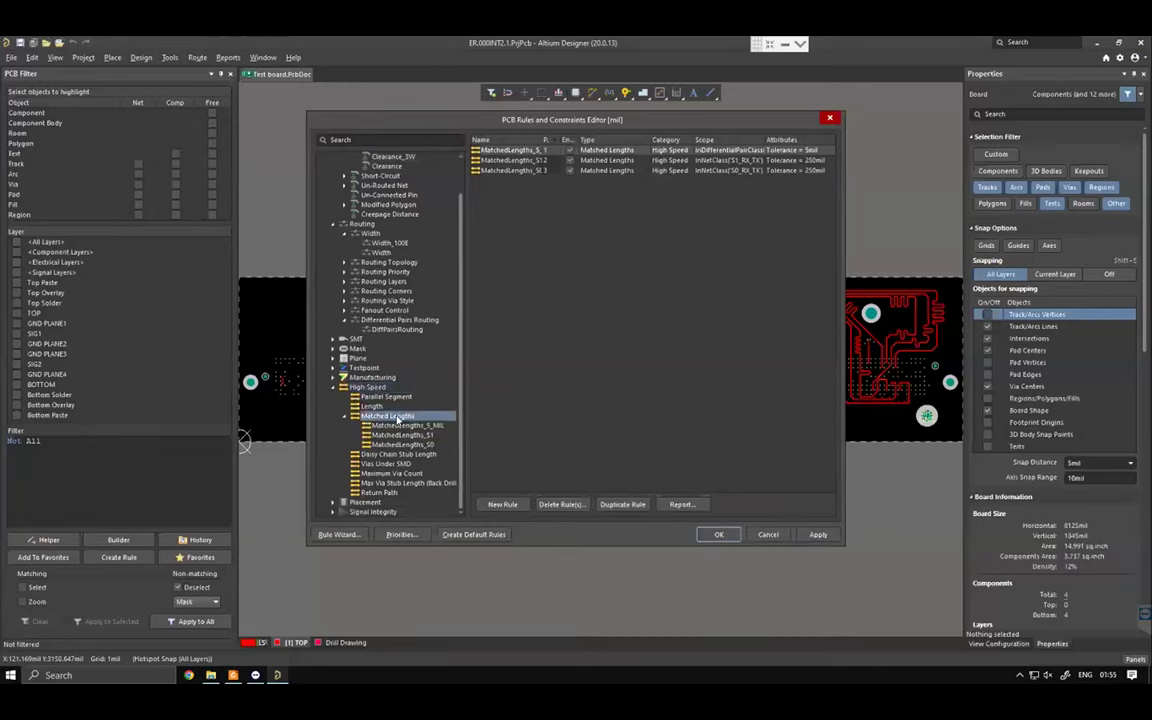
{"action": "right_click", "coordinate": [397, 418]}
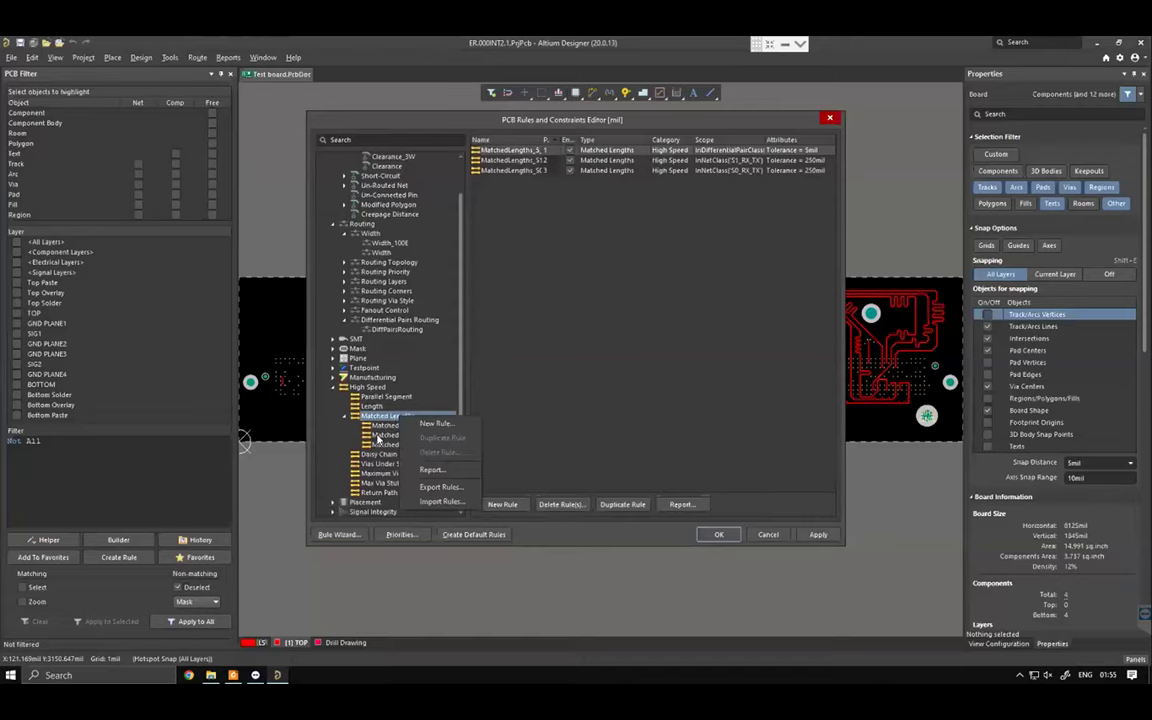
{"action": "left_click", "coordinate": [385, 437]}
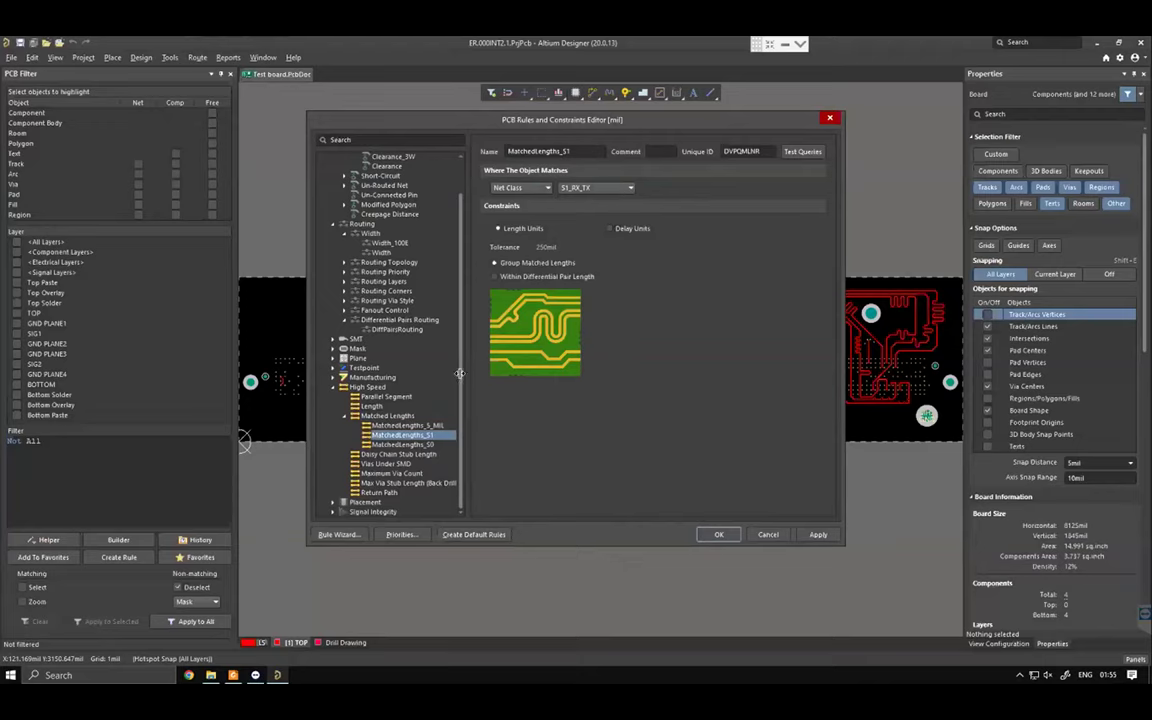
{"action": "left_click", "coordinate": [429, 443]}
{"action": "left_click", "coordinate": [431, 435]}
- Check the net class scope options of the MatchedLengths_S1 rule and switch its tolerance constraint to delay units
{"action": "left_click", "coordinate": [519, 189]}
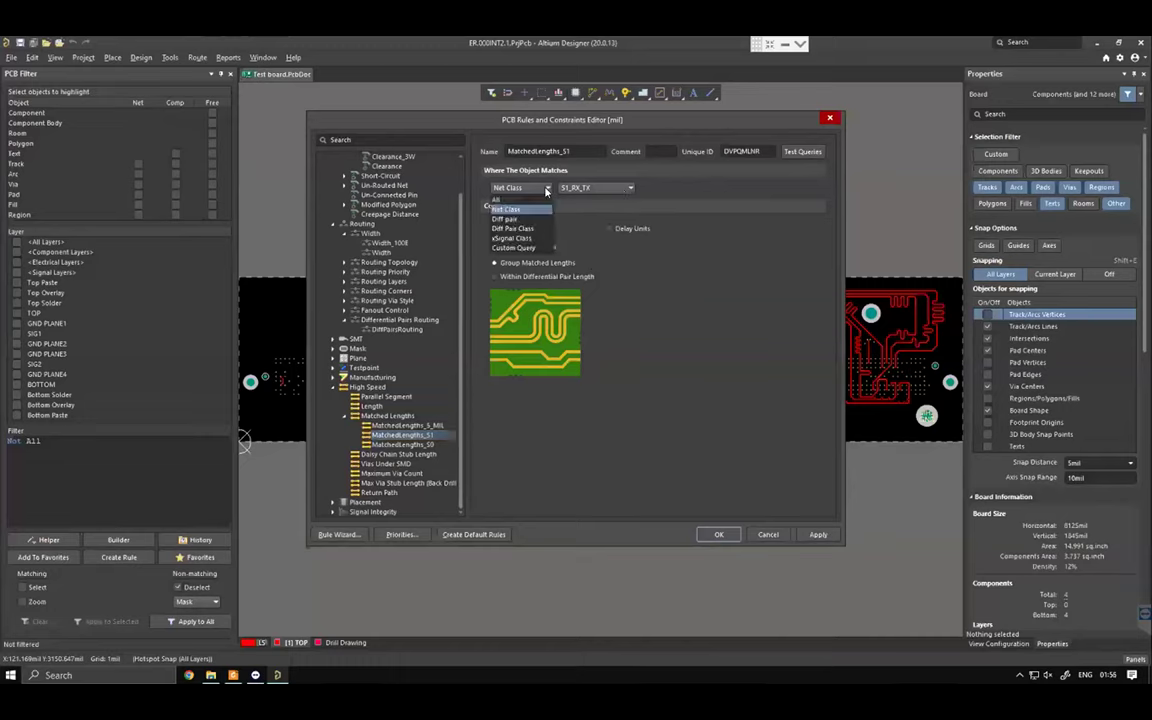
{"action": "left_click", "coordinate": [616, 187]}
{"action": "left_click", "coordinate": [613, 189]}
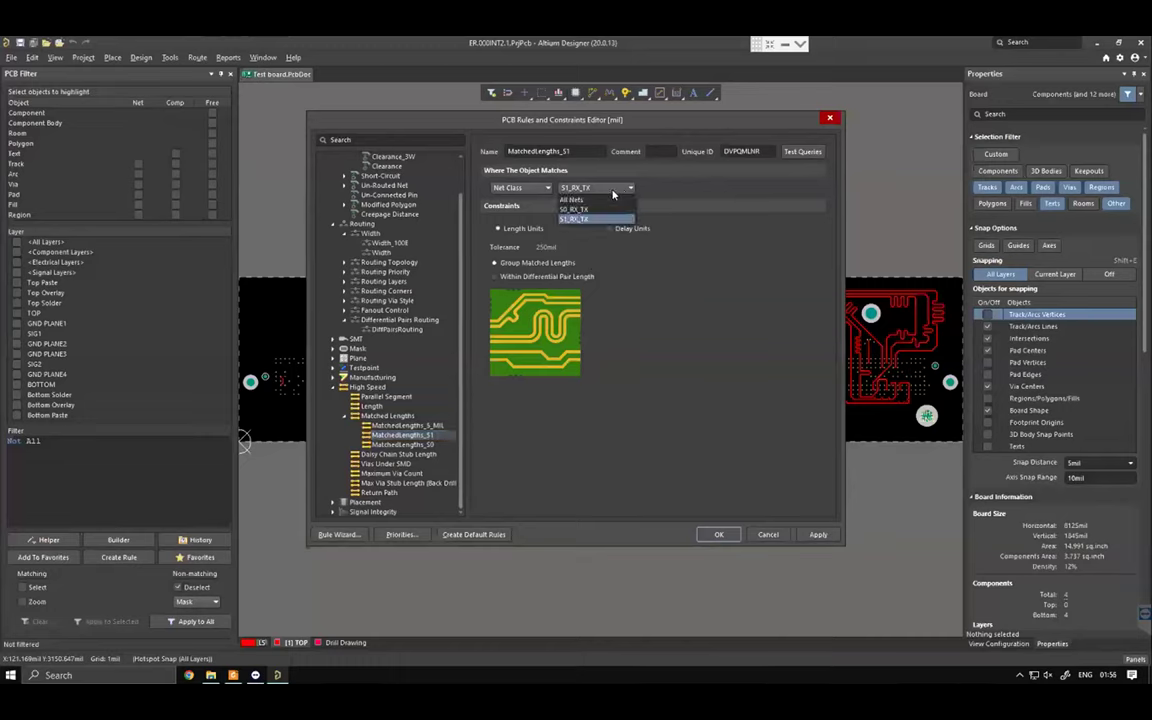
{"action": "left_click", "coordinate": [518, 240]}
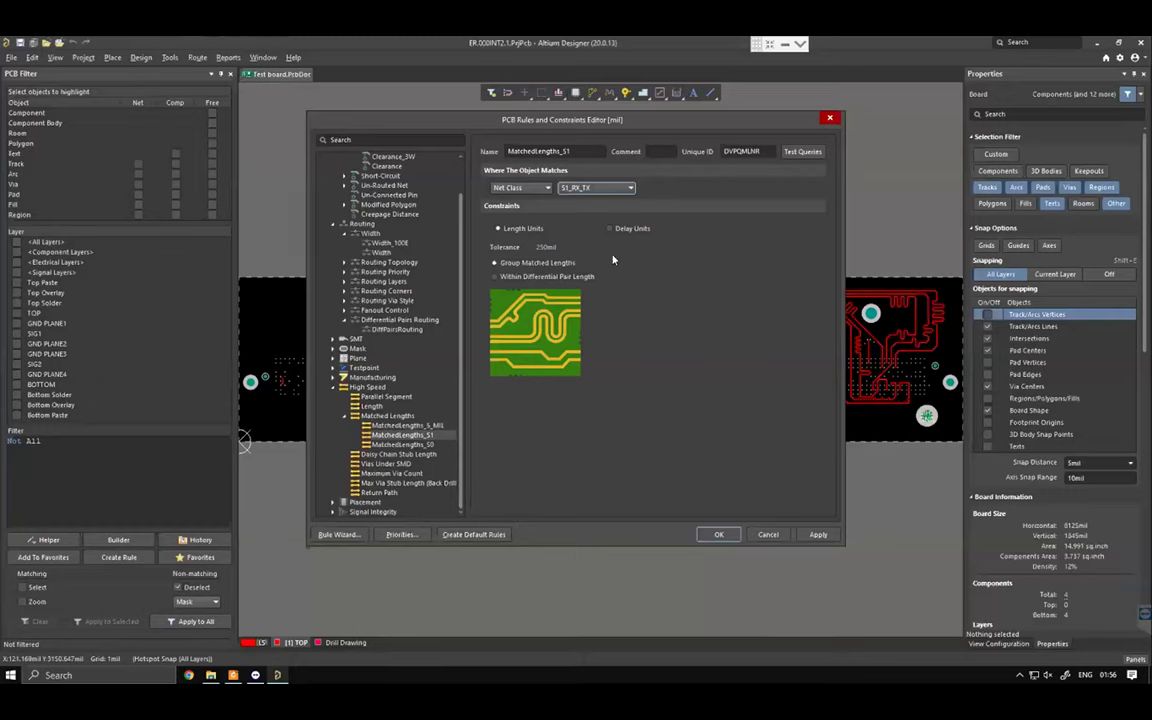
{"action": "key", "text": "Tab"}
{"action": "key", "text": "Tab"}
{"action": "left_click", "coordinate": [609, 229]}
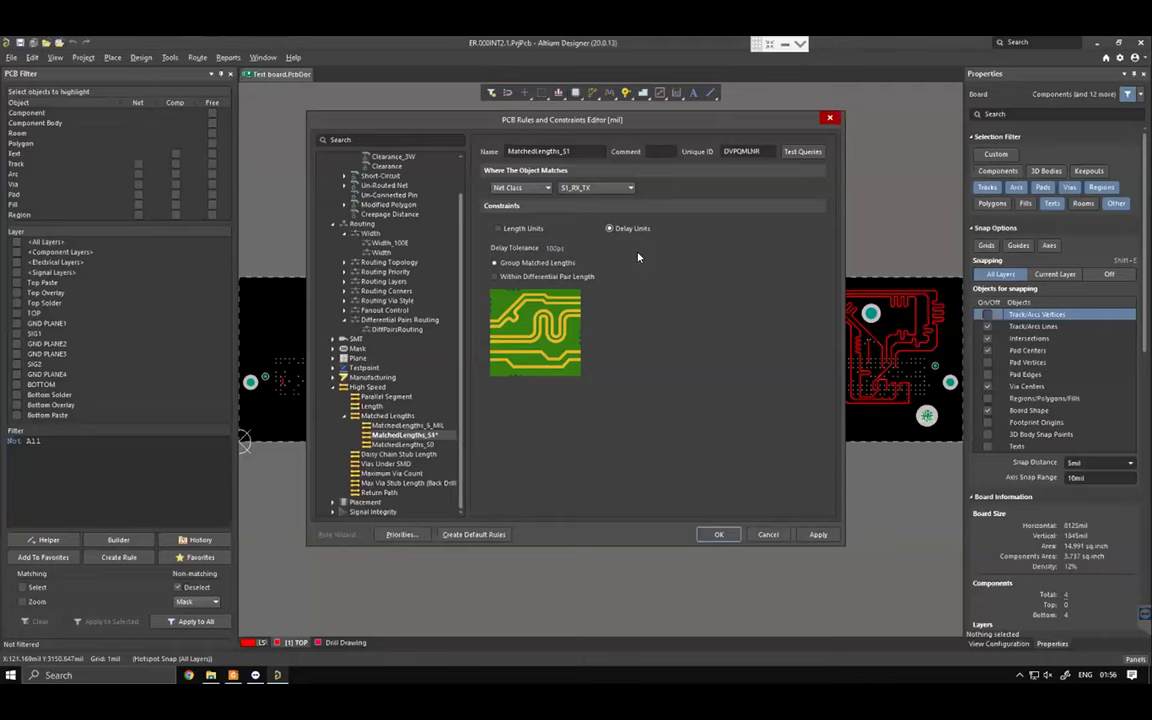
- Return the MatchedLengths_S1 rule to length units, and check the MatchedLengths_5_MIL rule's tolerance in both delay and length units
{"action": "left_click", "coordinate": [497, 228]}
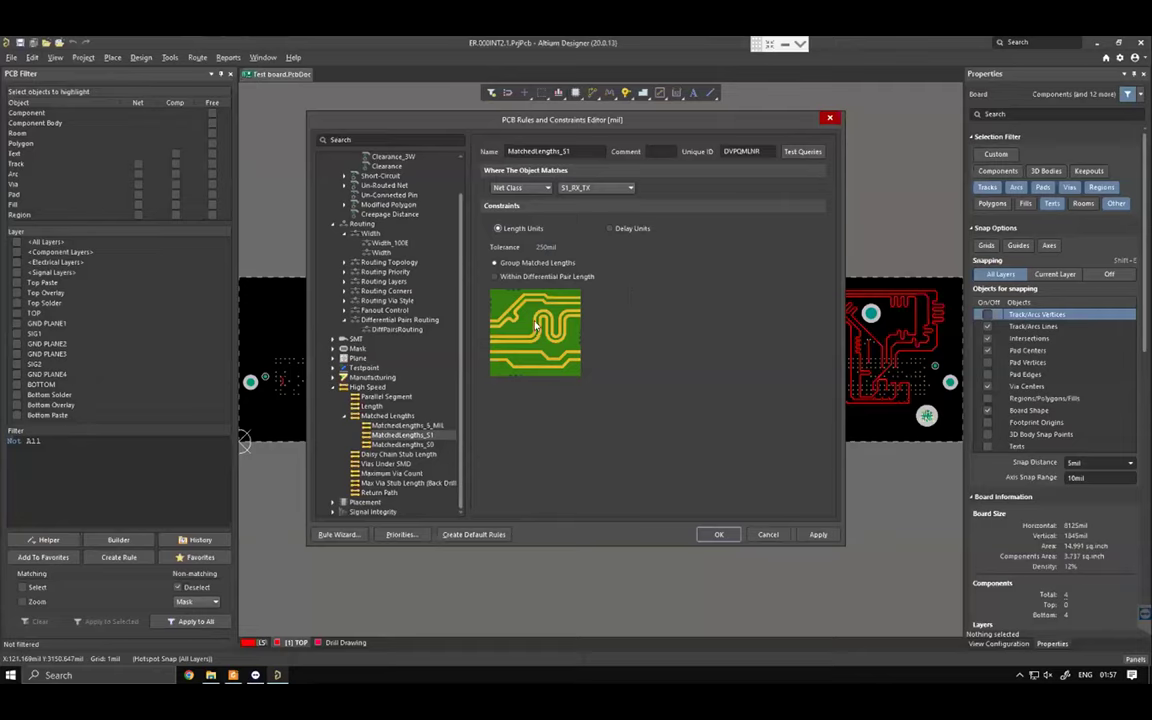
{"action": "left_click", "coordinate": [408, 425]}
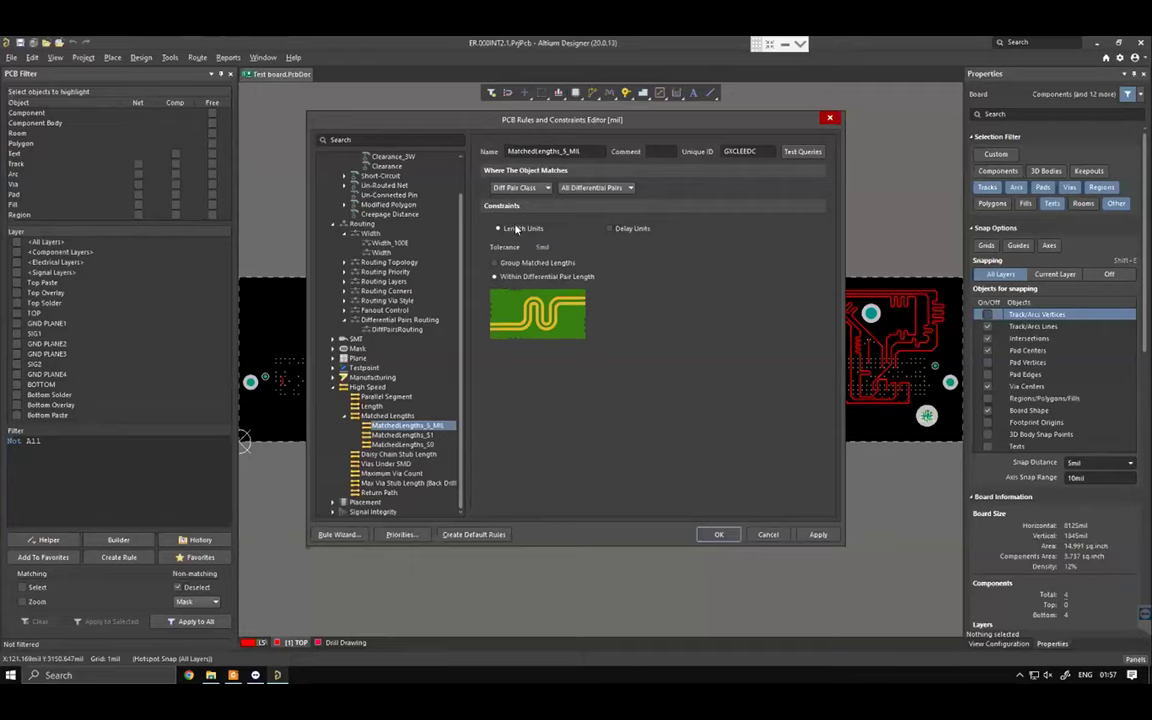
{"action": "left_click", "coordinate": [609, 229]}
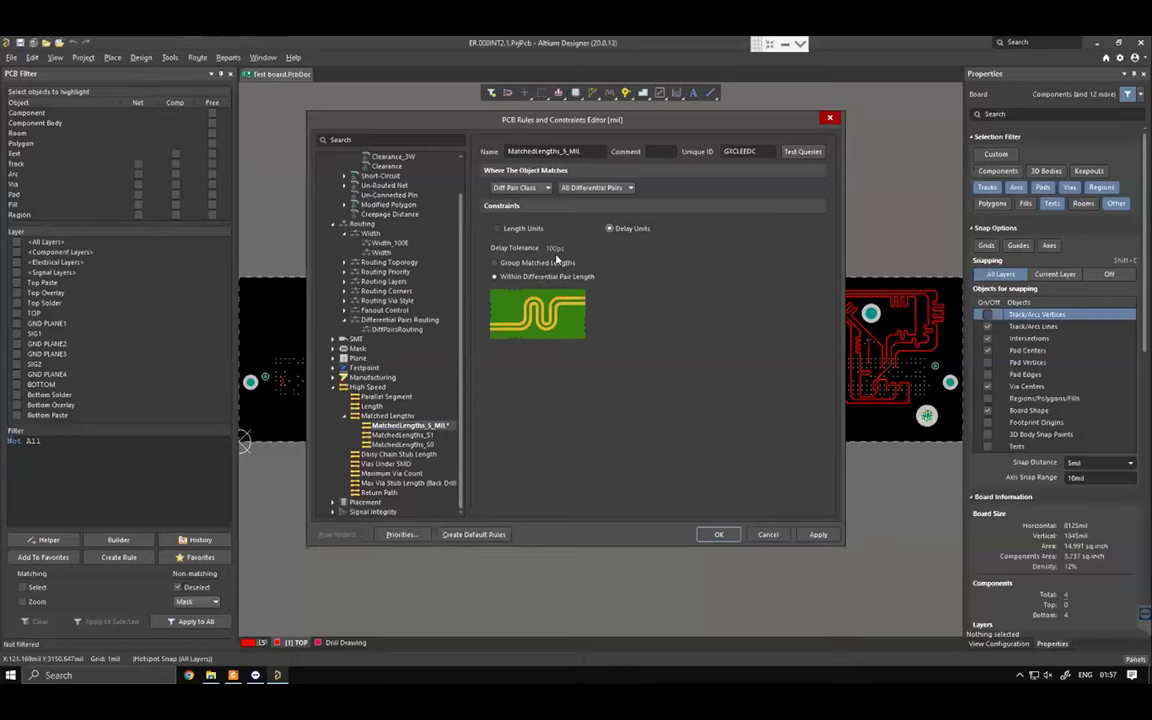
{"action": "left_click", "coordinate": [499, 228]}
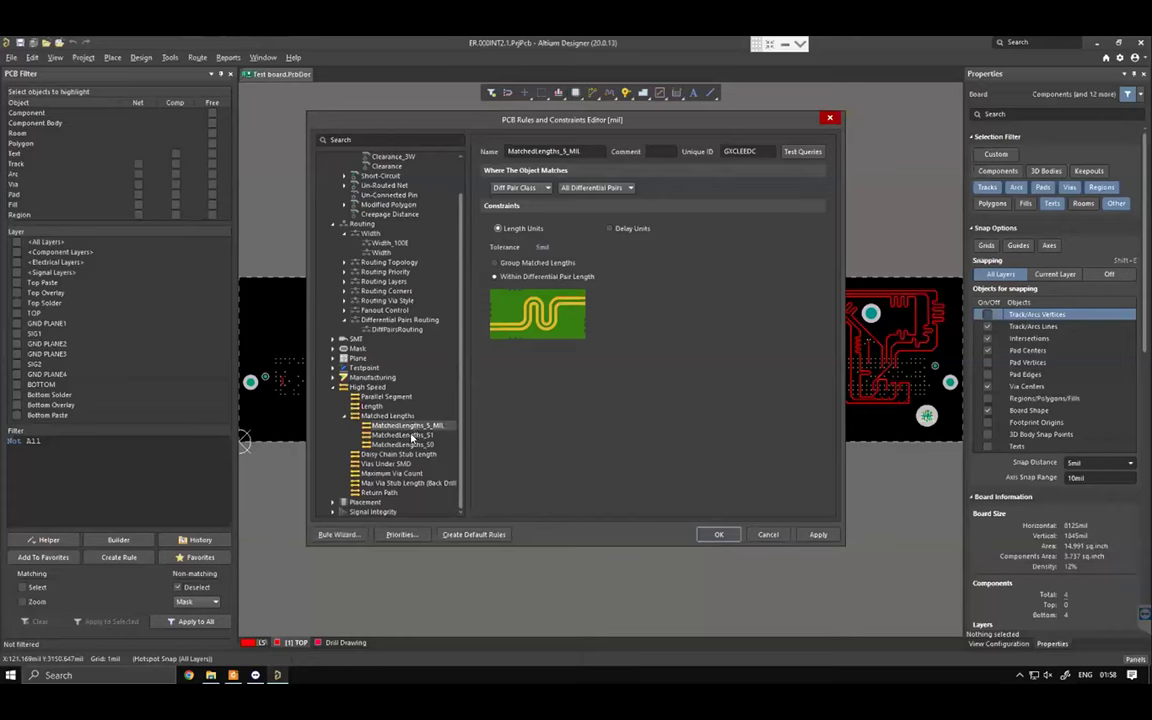
- Examine the track and copper clearances of the Clearance_3W rule, and leave the rules editor without saving
{"action": "scroll", "coordinate": [414, 425], "scroll_direction": "up", "scroll_amount": 2}
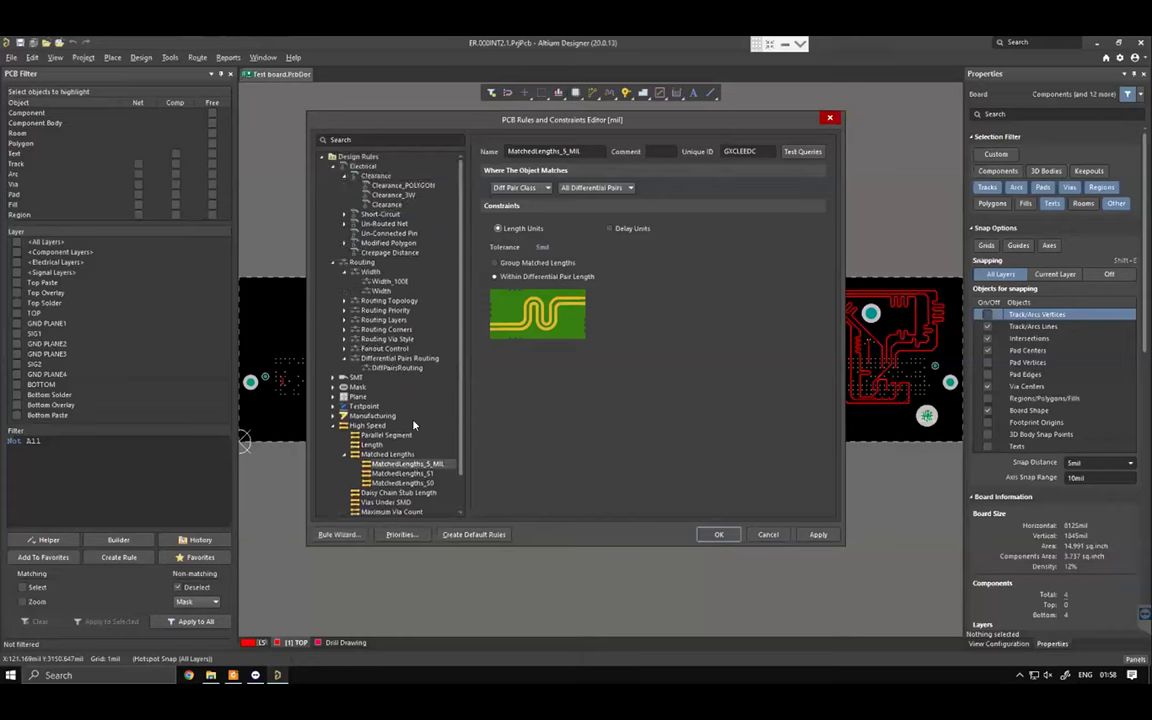
{"action": "left_click", "coordinate": [394, 194]}
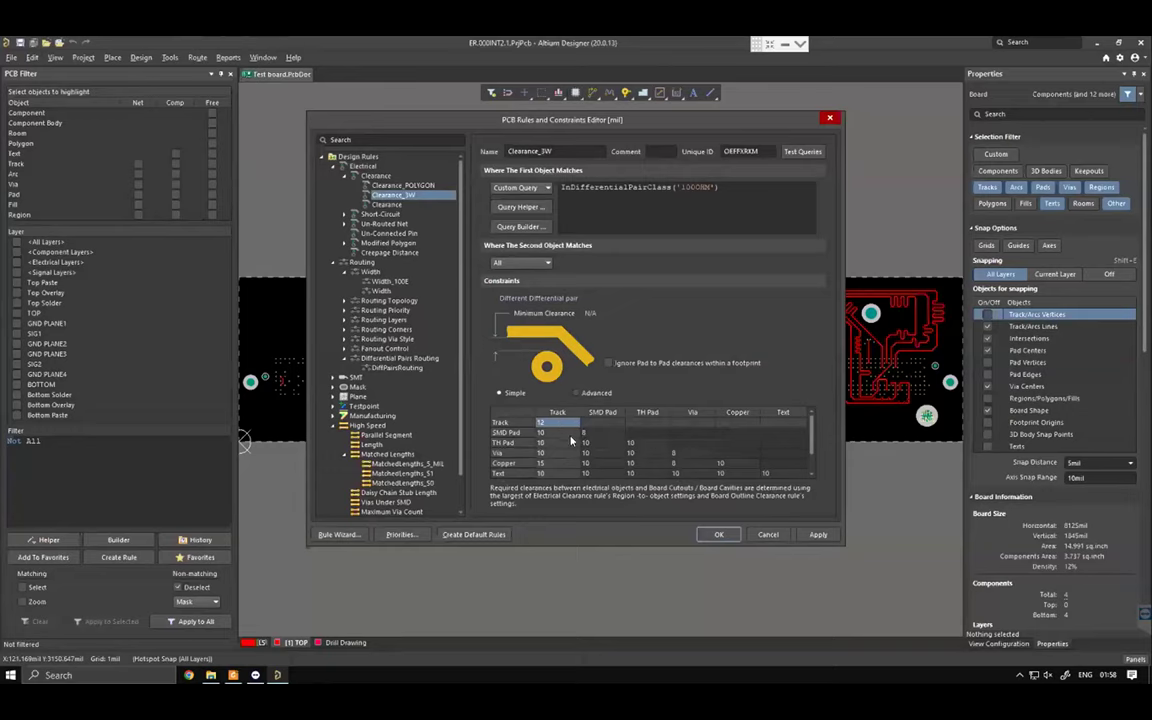
{"action": "scroll", "coordinate": [550, 423], "scroll_direction": "down", "scroll_amount": 1}
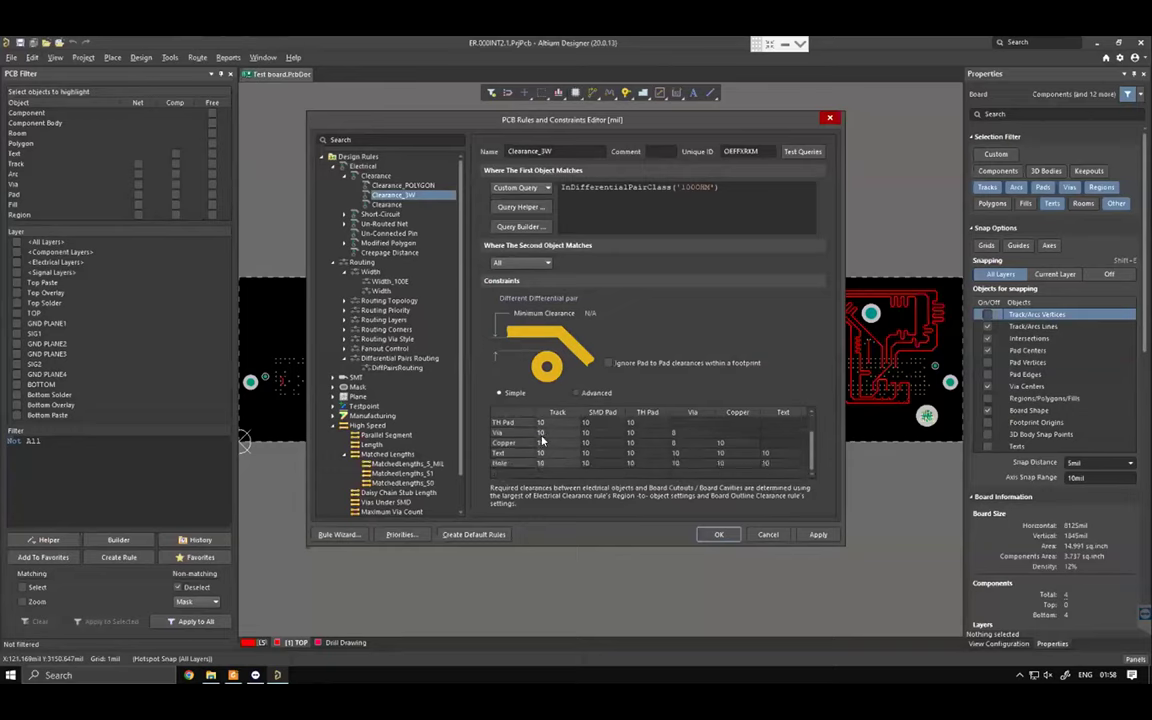
{"action": "left_click", "coordinate": [540, 442]}
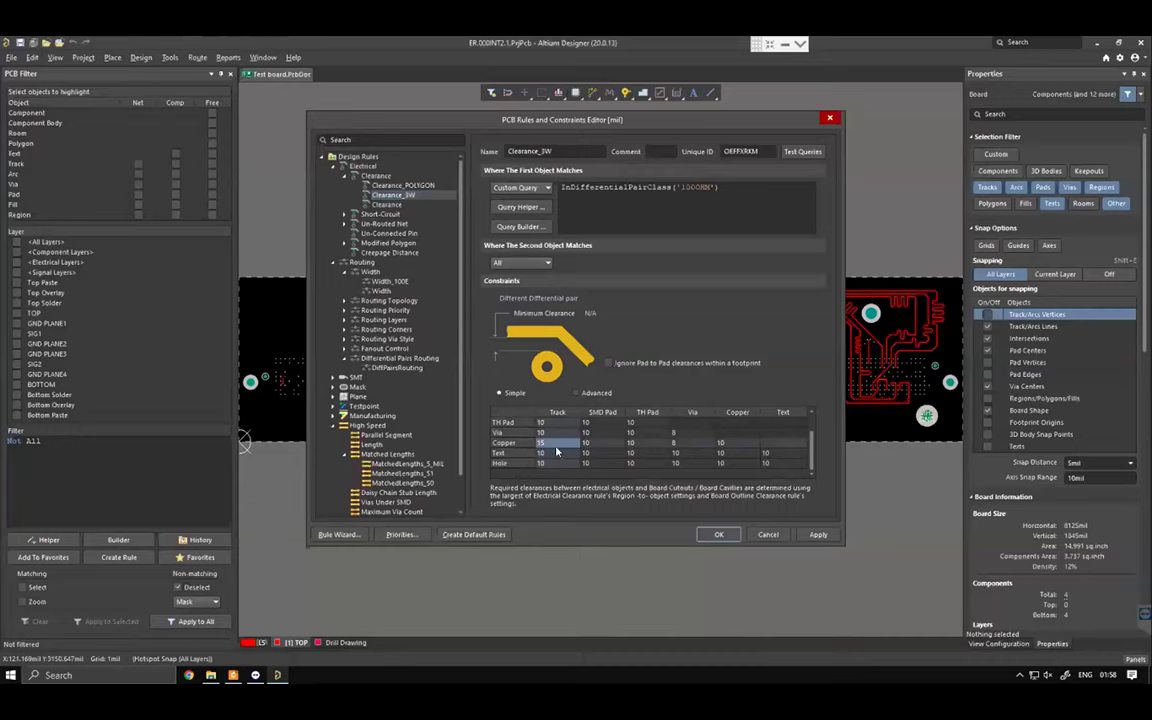
{"action": "scroll", "coordinate": [552, 440], "scroll_direction": "up", "scroll_amount": 1}
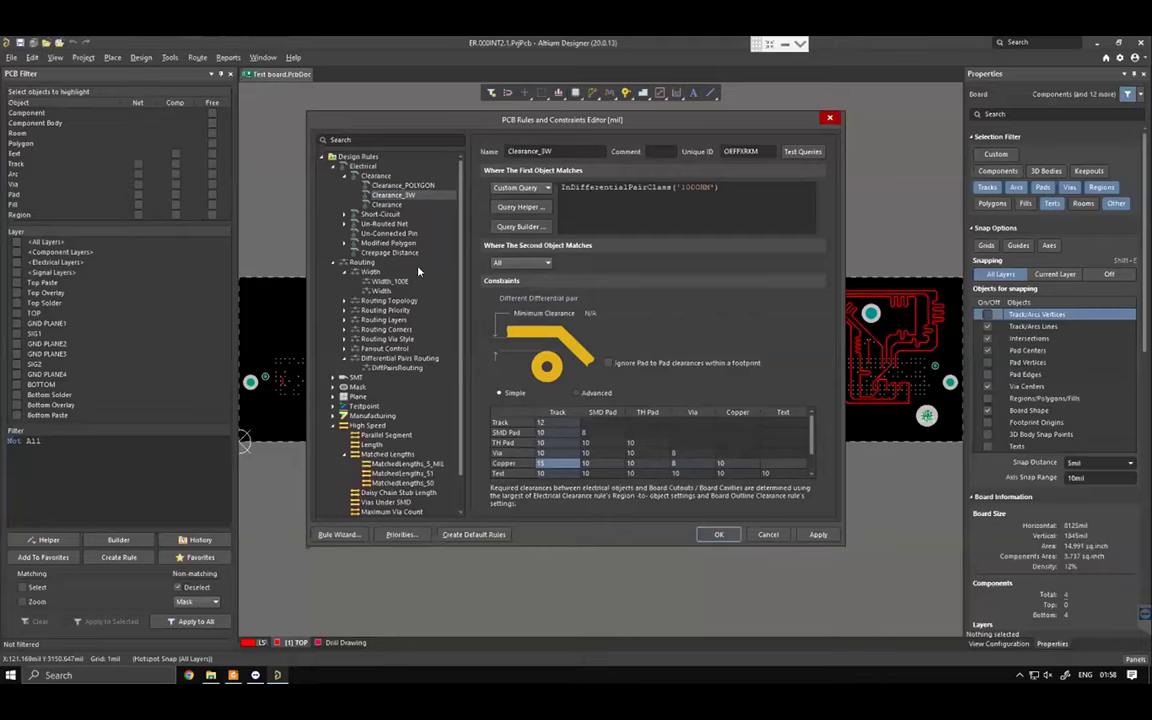
{"action": "left_click", "coordinate": [766, 534]}
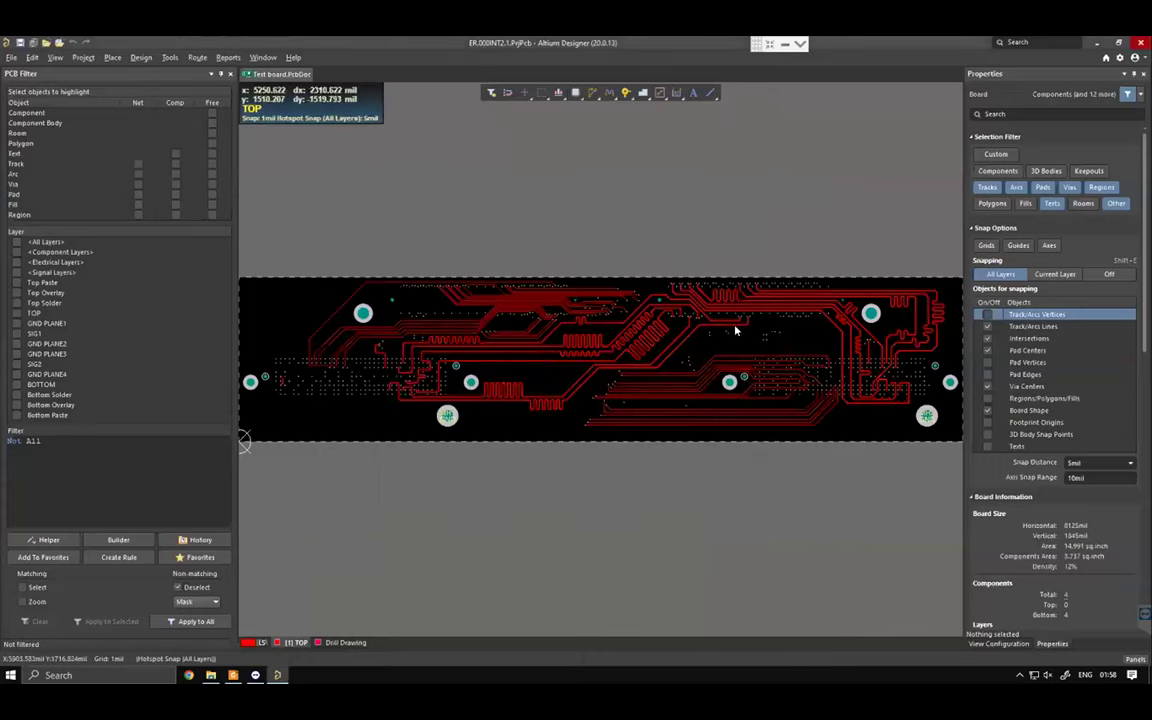
- Inspect the propagation delay of the s0_RX_DATA5_P via in the FMC connector area
{"action": "scroll", "coordinate": [888, 392], "scroll_direction": "up", "scroll_amount": 3, "text": "ctrl"}
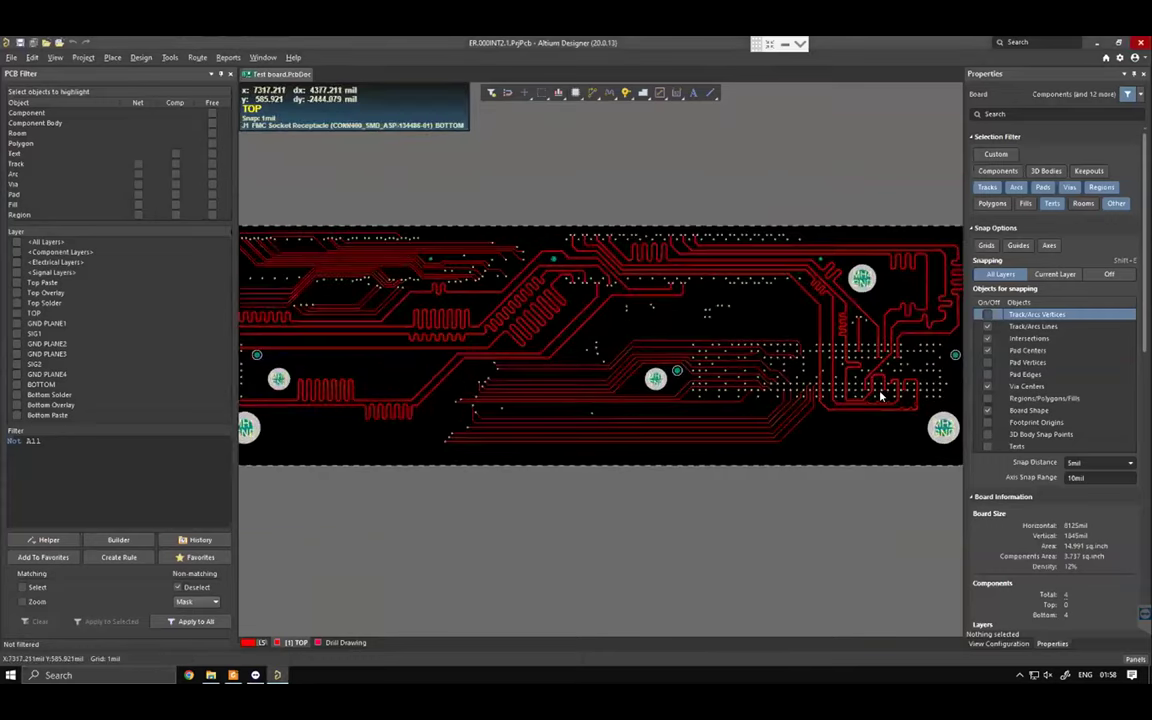
{"action": "scroll", "coordinate": [880, 396], "scroll_direction": "up", "scroll_amount": 8, "text": "ctrl"}
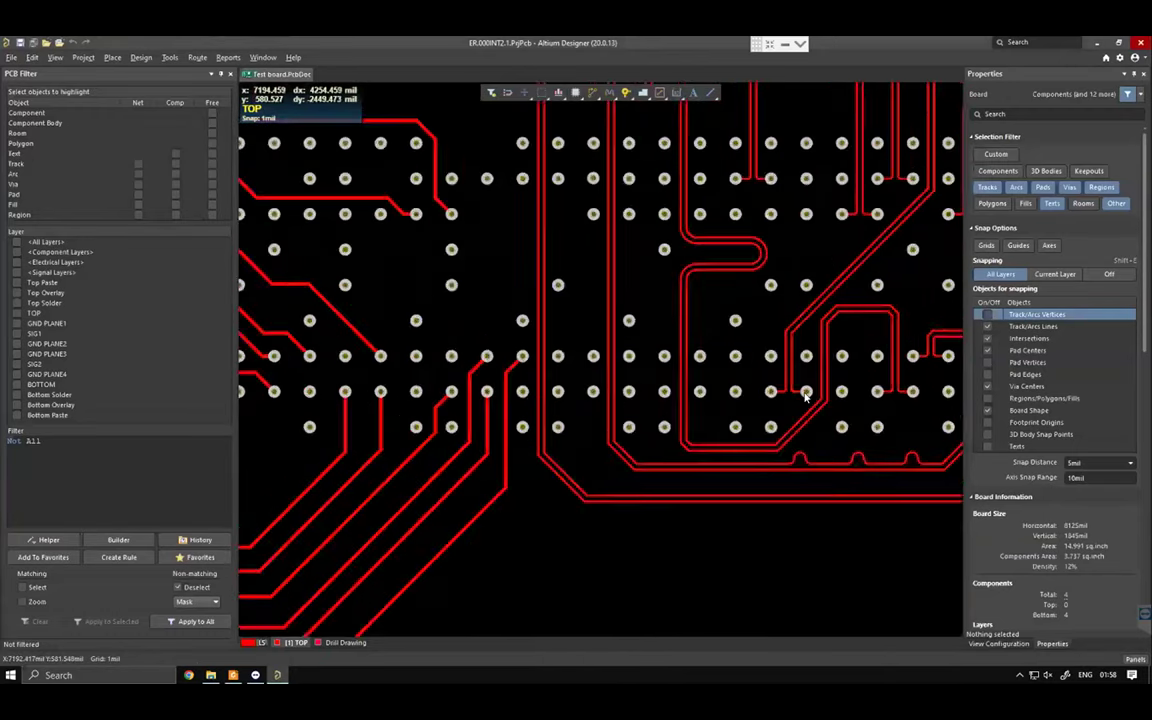
{"action": "scroll", "coordinate": [805, 396], "scroll_direction": "up", "scroll_amount": 4, "text": "ctrl"}
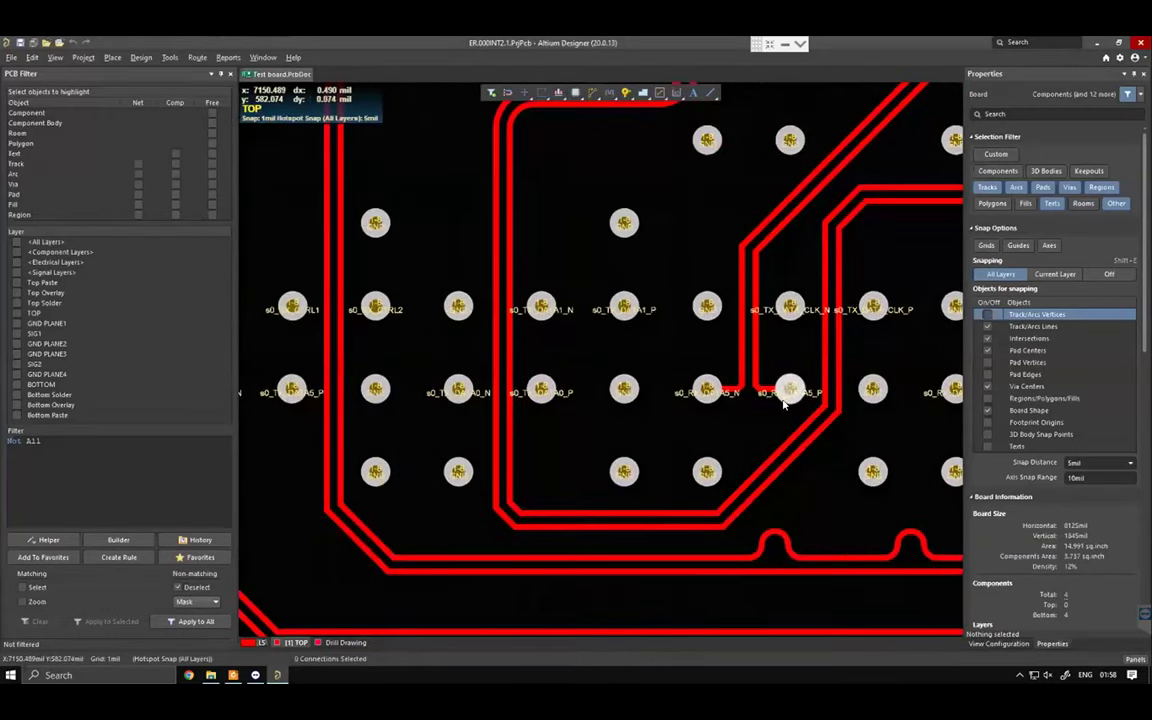
{"action": "left_click", "coordinate": [785, 399]}
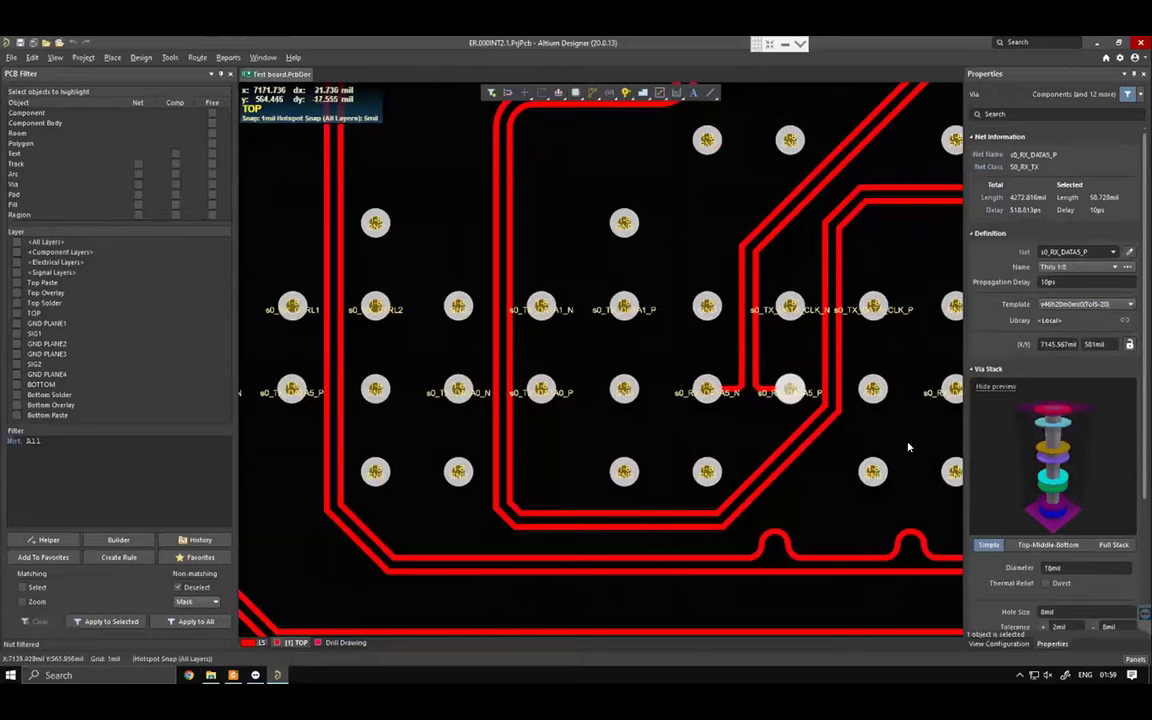
{"action": "left_click", "coordinate": [1056, 281]}
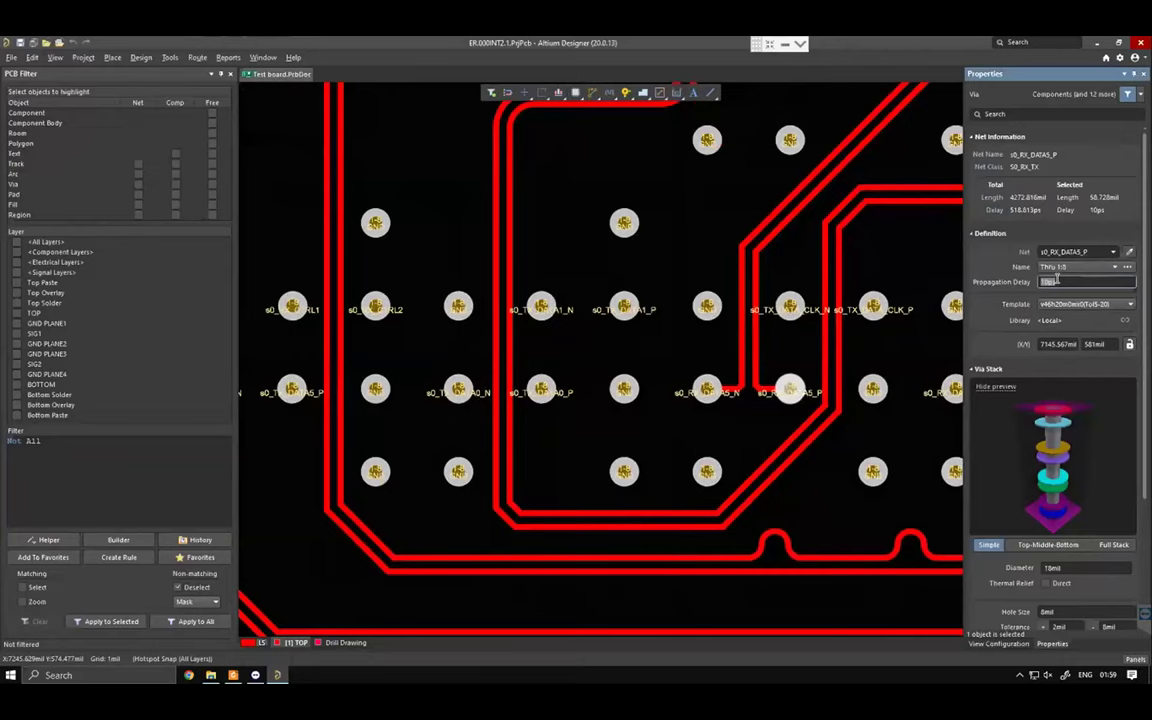
{"action": "left_click", "coordinate": [1056, 281]}
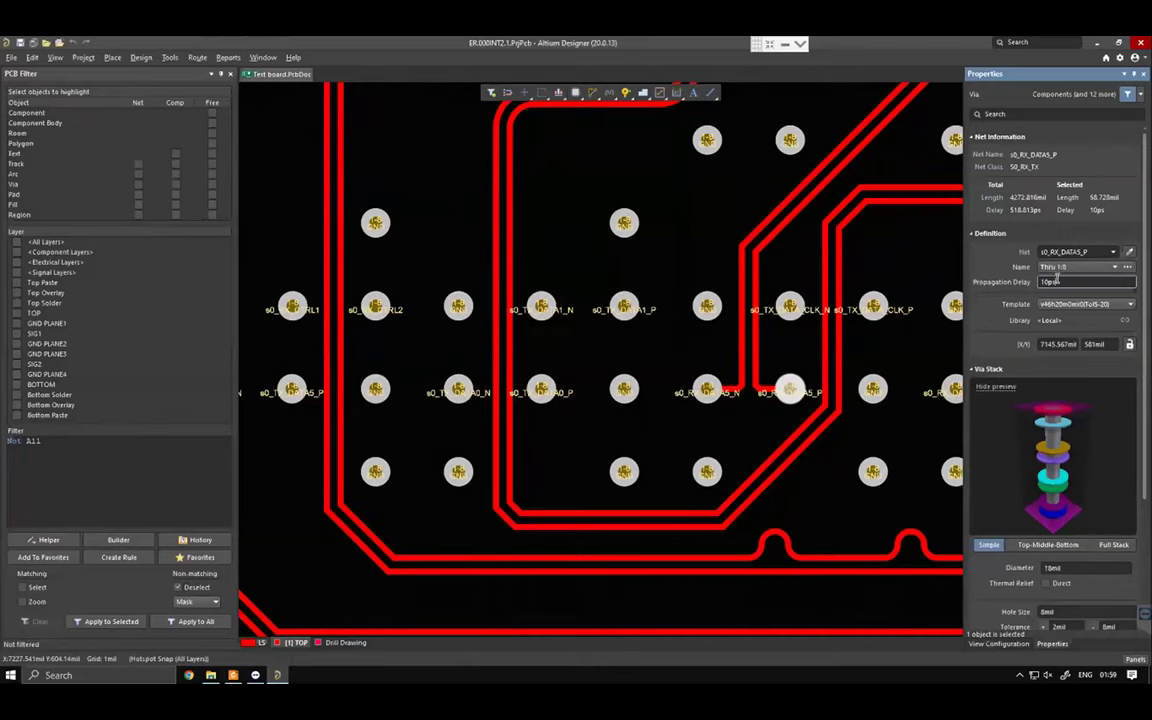
- Show the BOTTOM layer instead of TOP, and inspect pad K13's propagation delay and pin package length
{"action": "left_click", "coordinate": [1026, 643]}
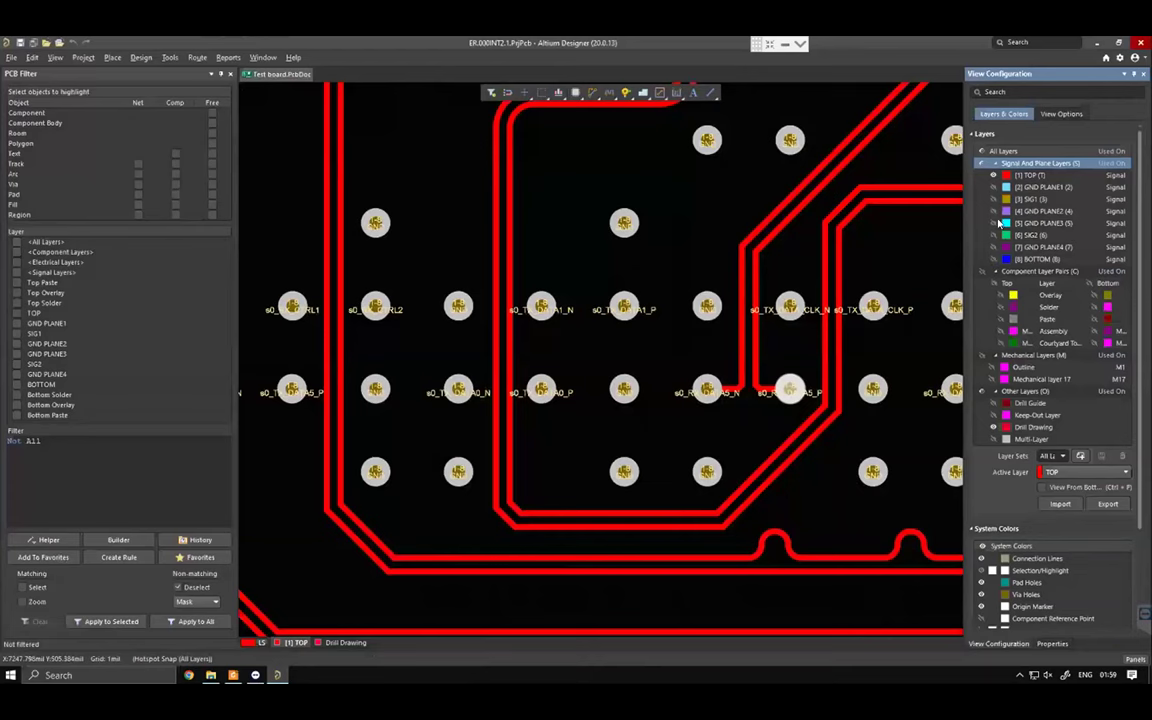
{"action": "left_click", "coordinate": [993, 259]}
{"action": "left_click", "coordinate": [992, 176]}
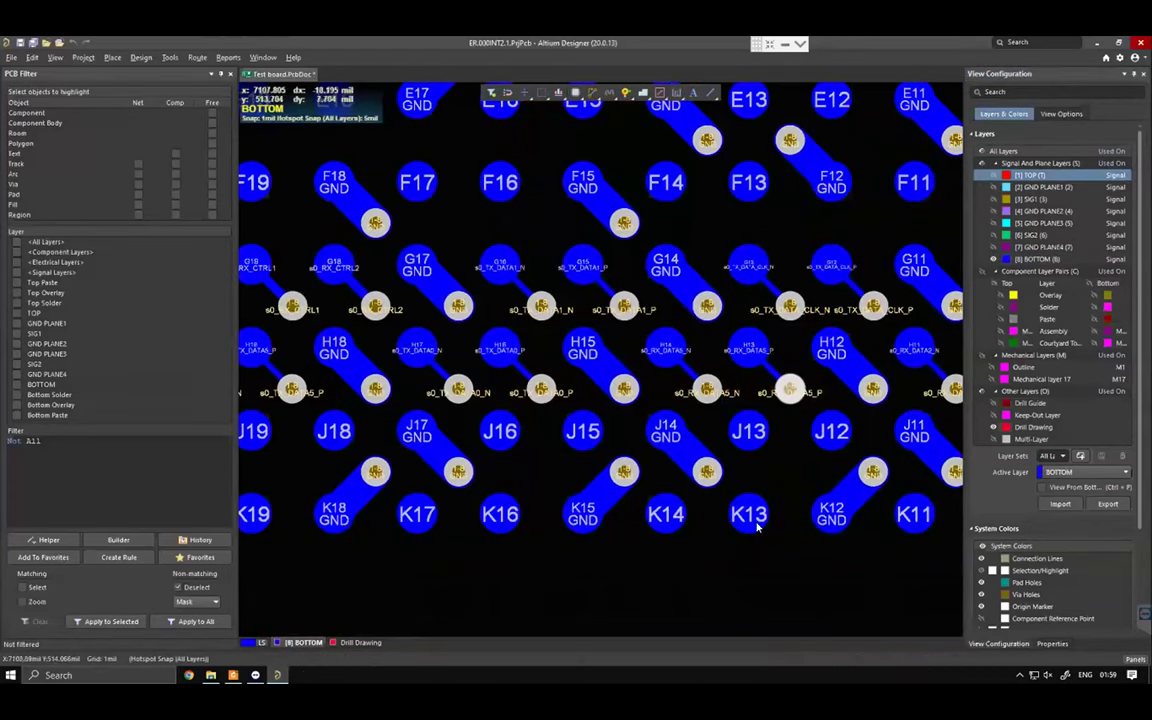
{"action": "left_click", "coordinate": [750, 513]}
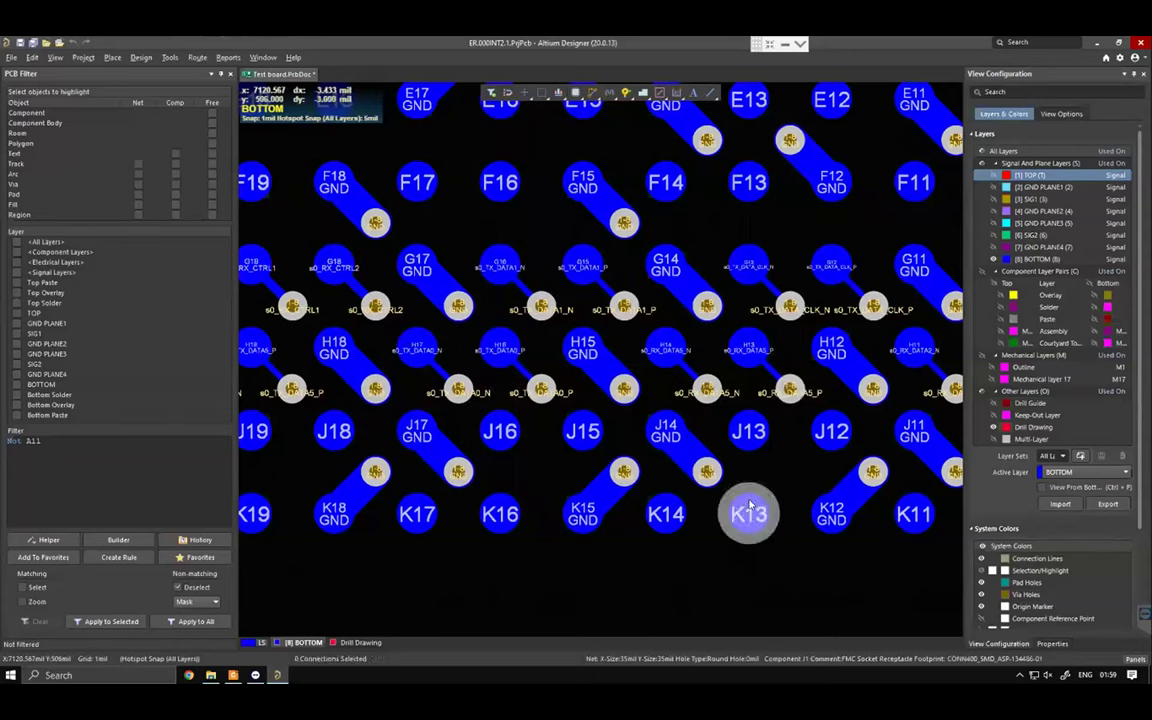
{"action": "left_click", "coordinate": [1045, 644]}
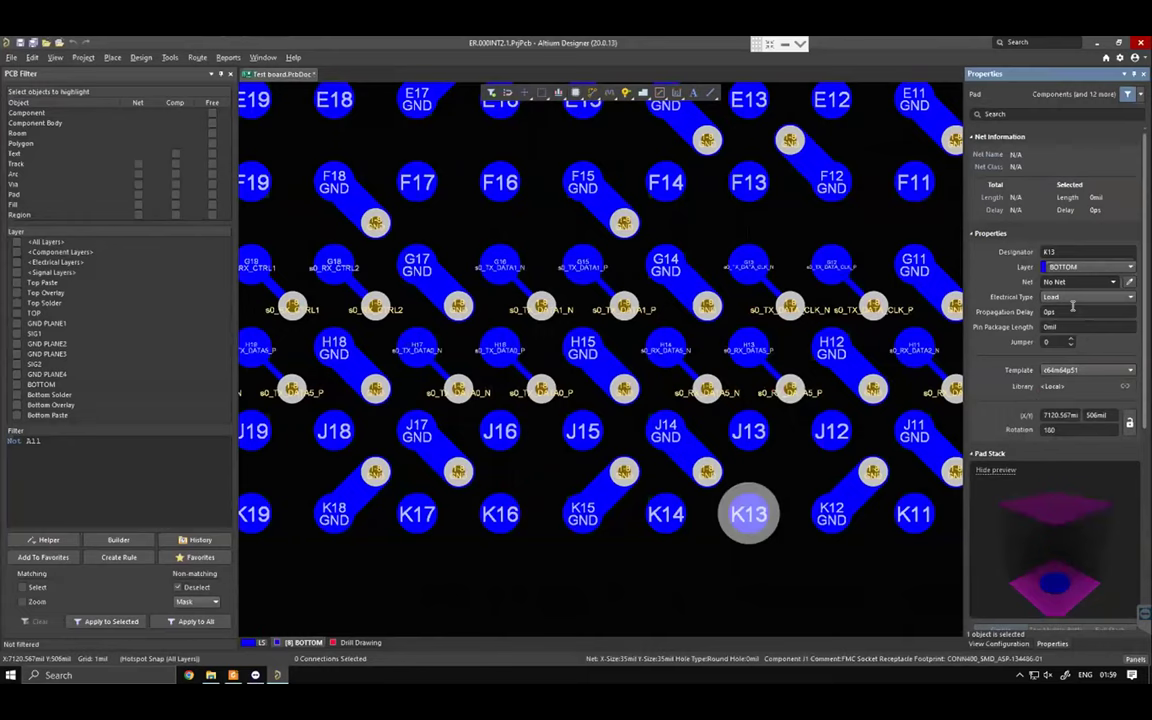
{"action": "left_click", "coordinate": [1073, 309]}
{"action": "key", "text": "Tab"}
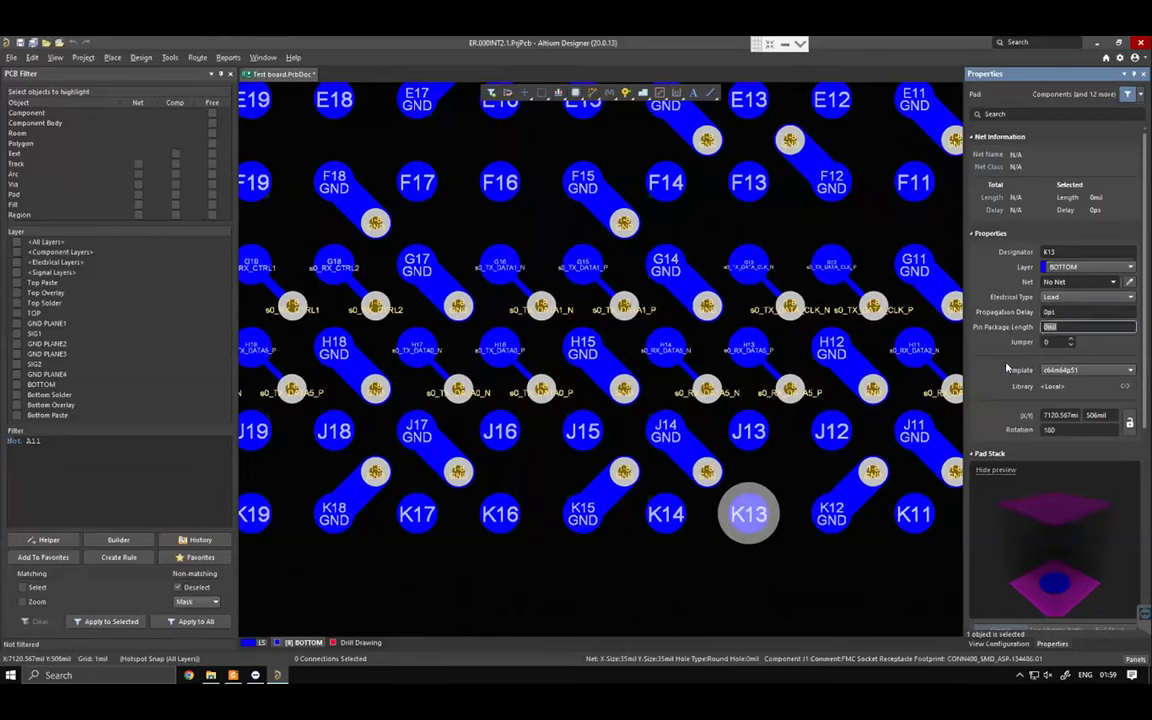
- Hide the BOTTOM layer to return to TOP, and look over the tuned differential pairs around mounting hole MH4
{"action": "left_click", "coordinate": [1020, 643]}
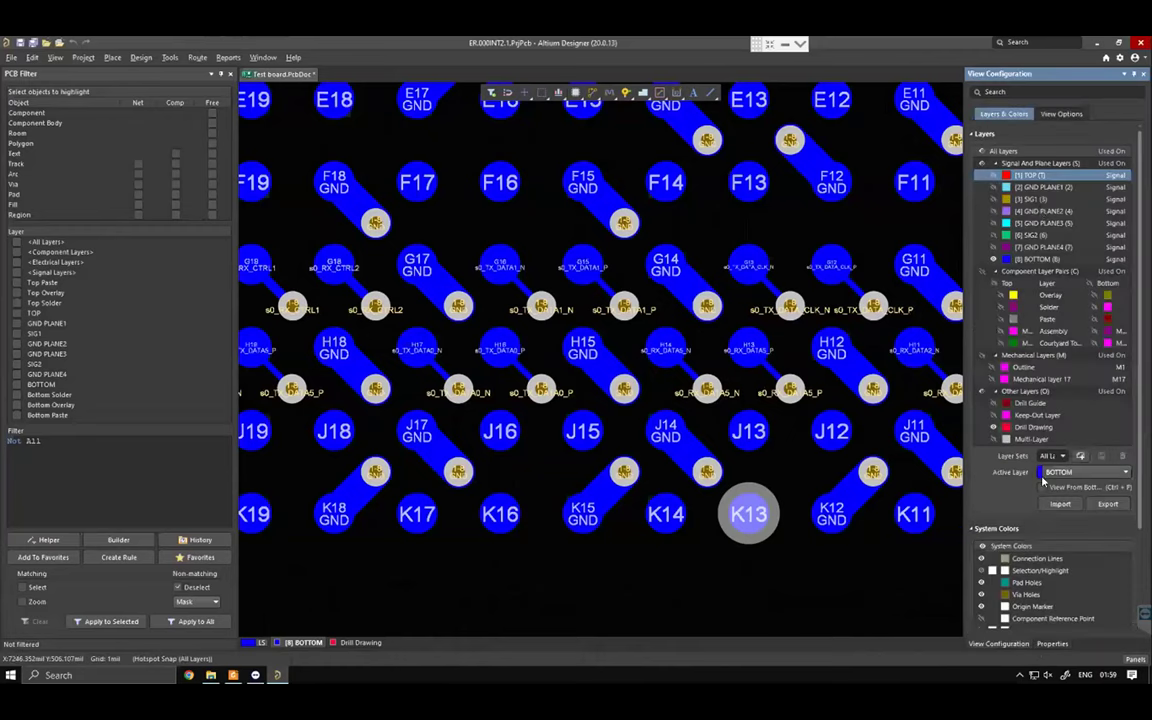
{"action": "left_click", "coordinate": [993, 259]}
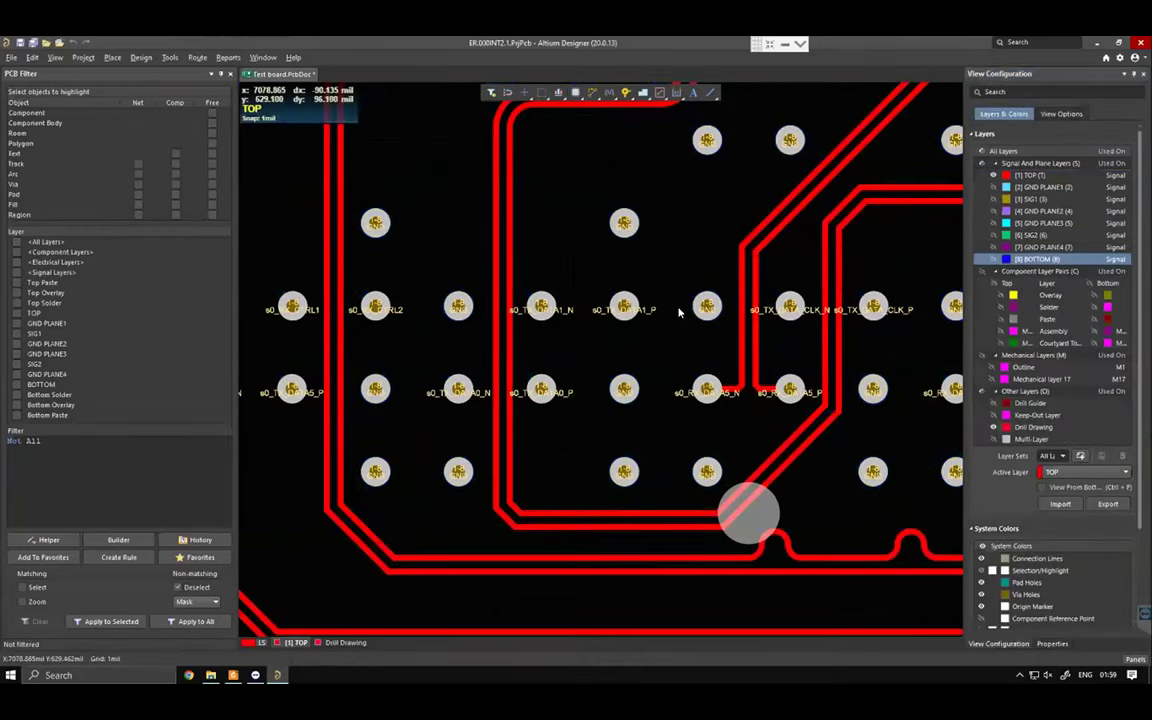
{"action": "scroll", "coordinate": [669, 316], "scroll_direction": "down", "scroll_amount": 6, "text": "ctrl"}
{"action": "scroll", "coordinate": [635, 290], "scroll_direction": "up", "scroll_amount": 3, "text": "ctrl"}
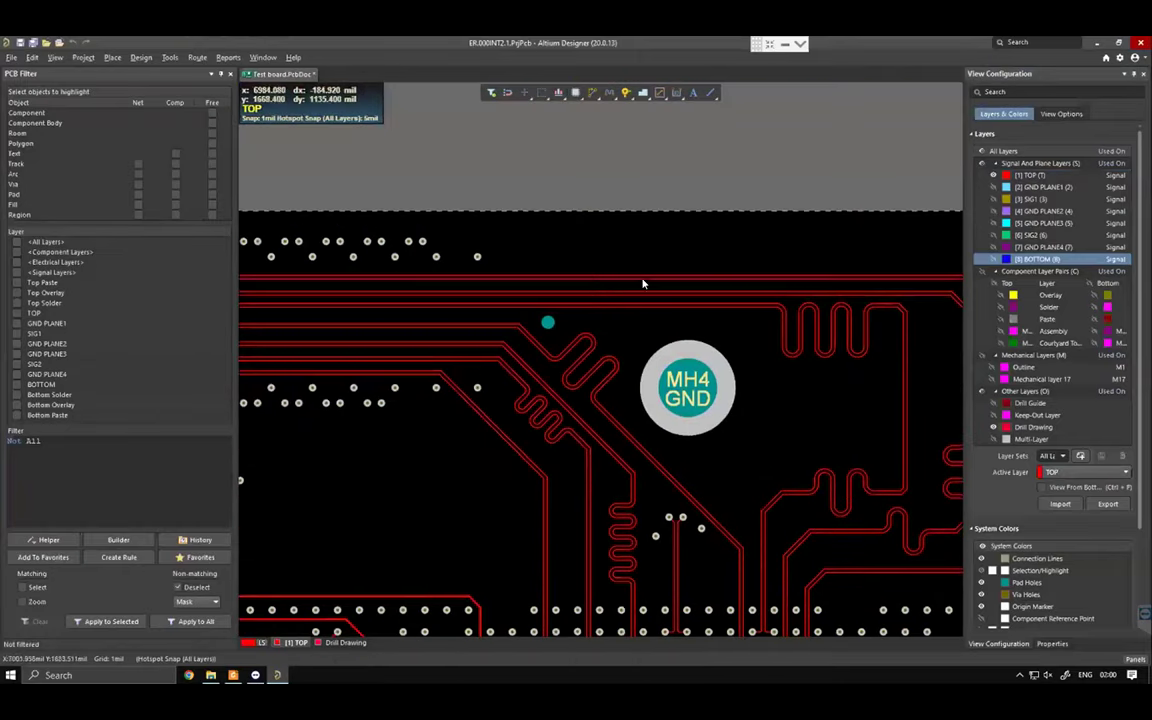
{"action": "scroll", "coordinate": [585, 275], "scroll_direction": "down", "scroll_amount": 3, "text": "ctrl"}
{"action": "scroll", "coordinate": [542, 221], "scroll_direction": "down", "scroll_amount": 2, "text": "ctrl"}
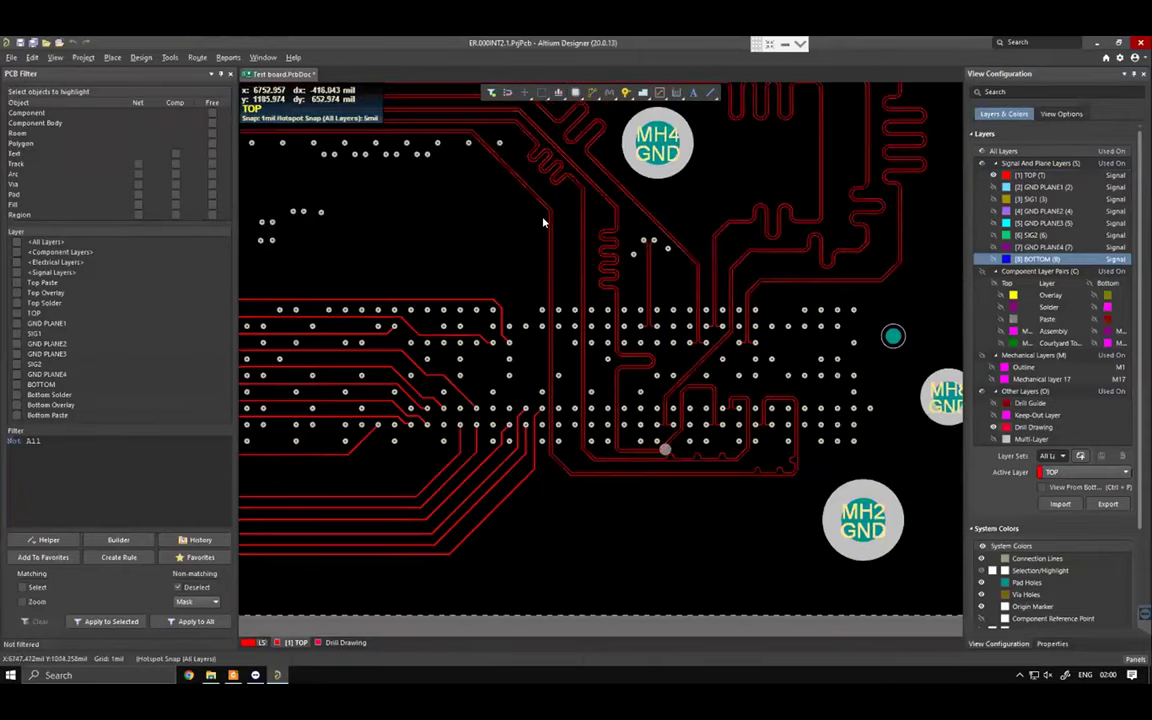
{"action": "scroll", "coordinate": [488, 194], "scroll_direction": "up", "scroll_amount": 2}
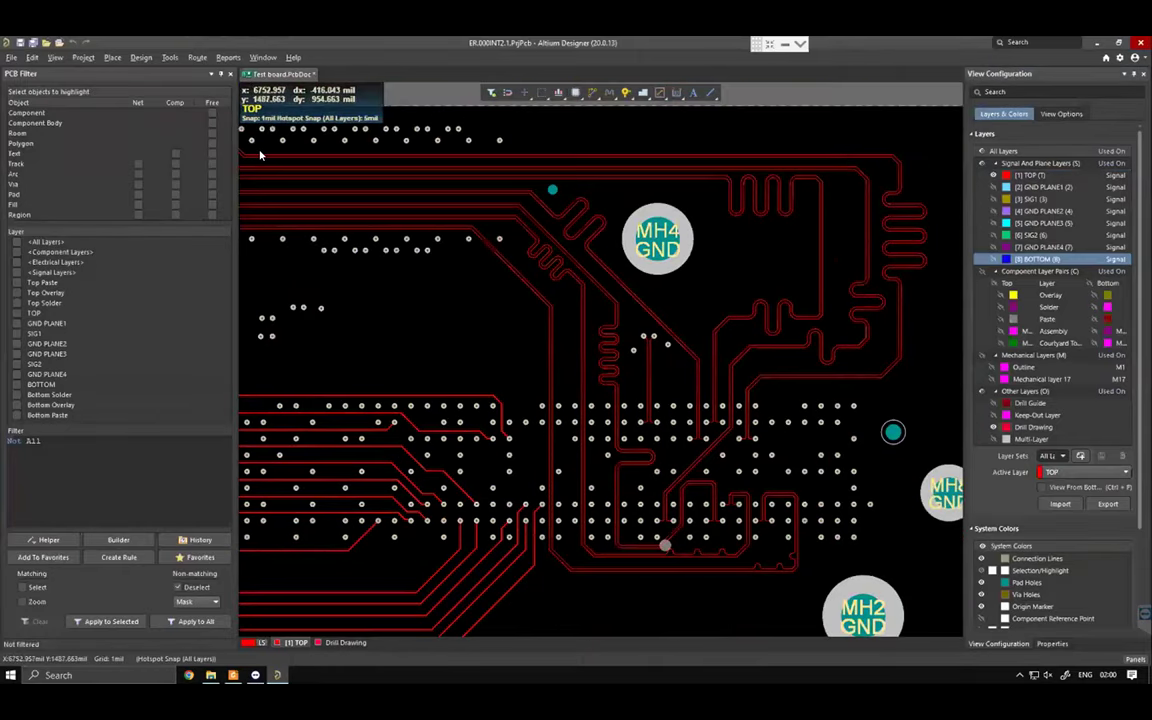
- List the nets of net class S0_RX_TX and review their signal and routed lengths
{"action": "left_click", "coordinate": [141, 58]}
{"action": "mouse_move", "coordinate": [197, 57]}
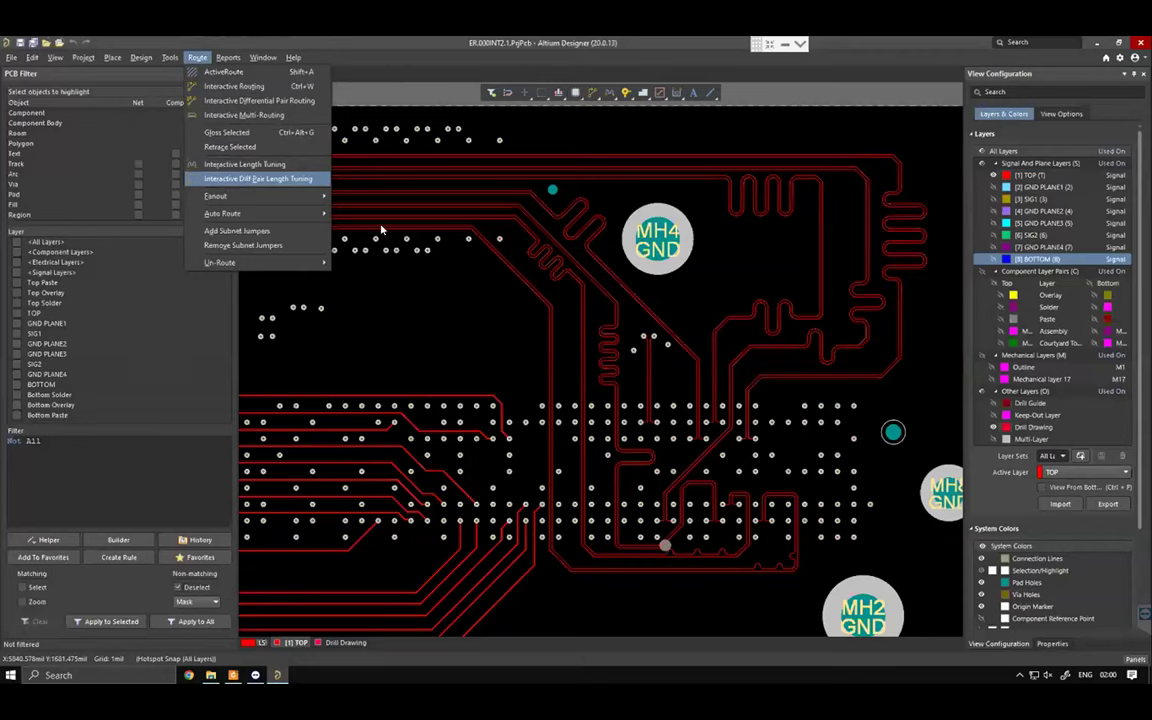
{"action": "left_click", "coordinate": [392, 266]}
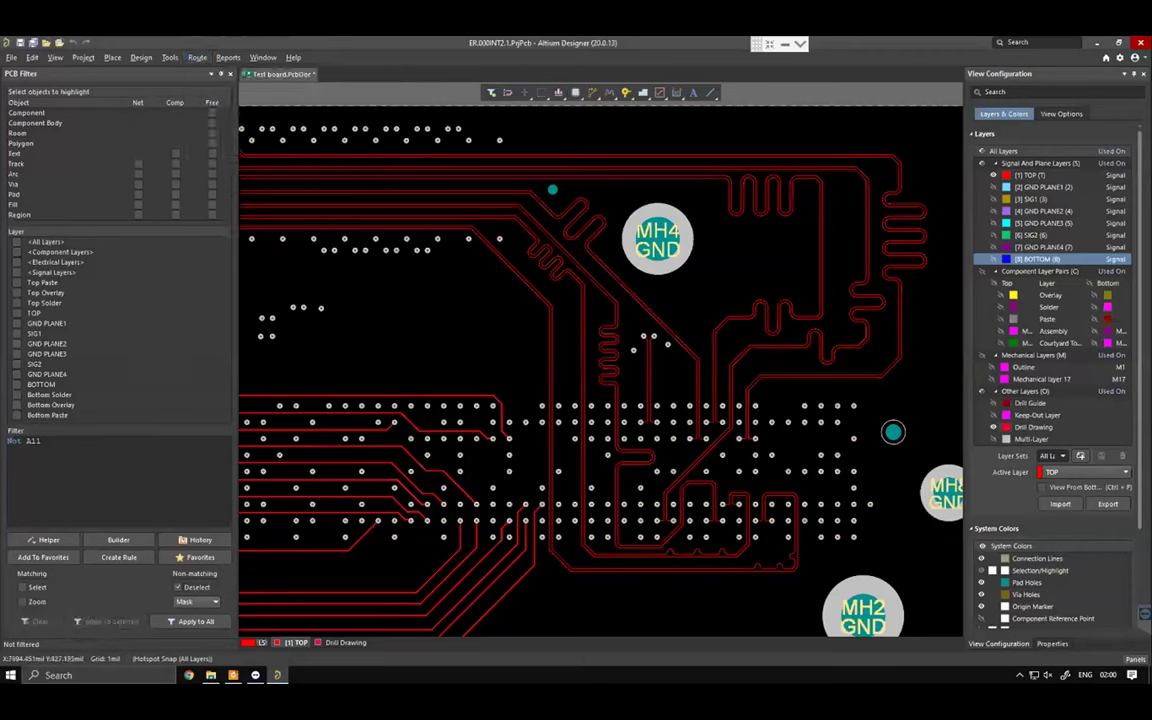
{"action": "left_click", "coordinate": [1135, 660]}
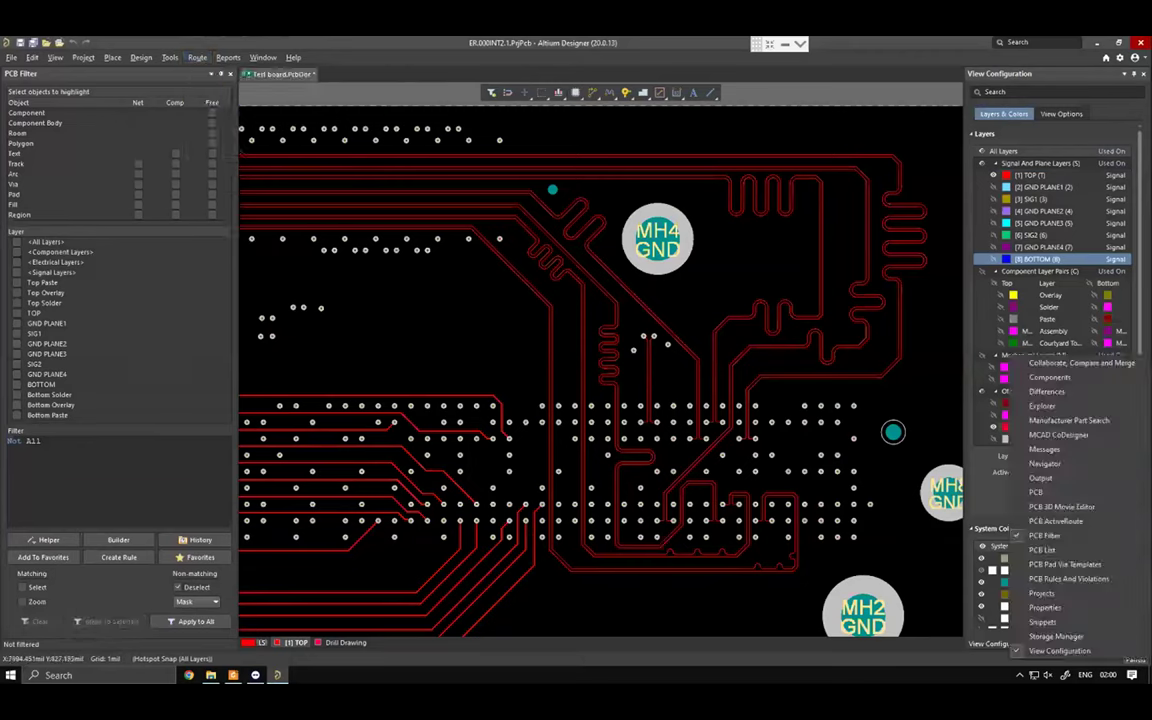
{"action": "left_click", "coordinate": [1035, 492]}
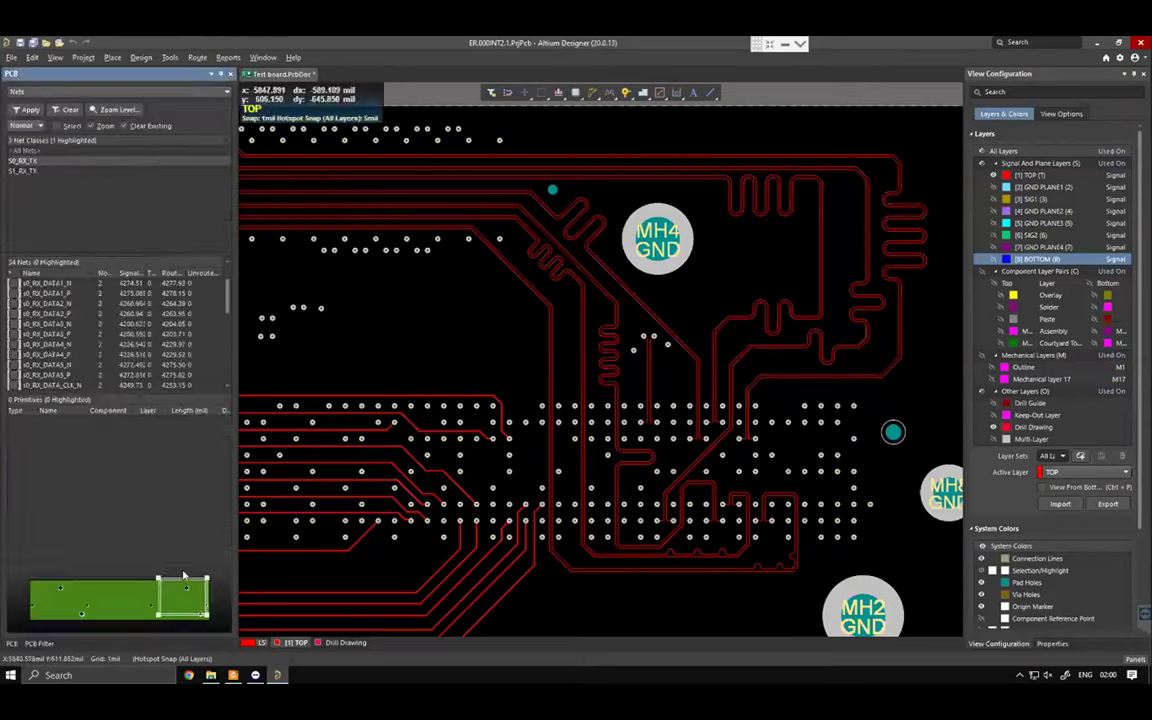
{"action": "left_click", "coordinate": [24, 164]}
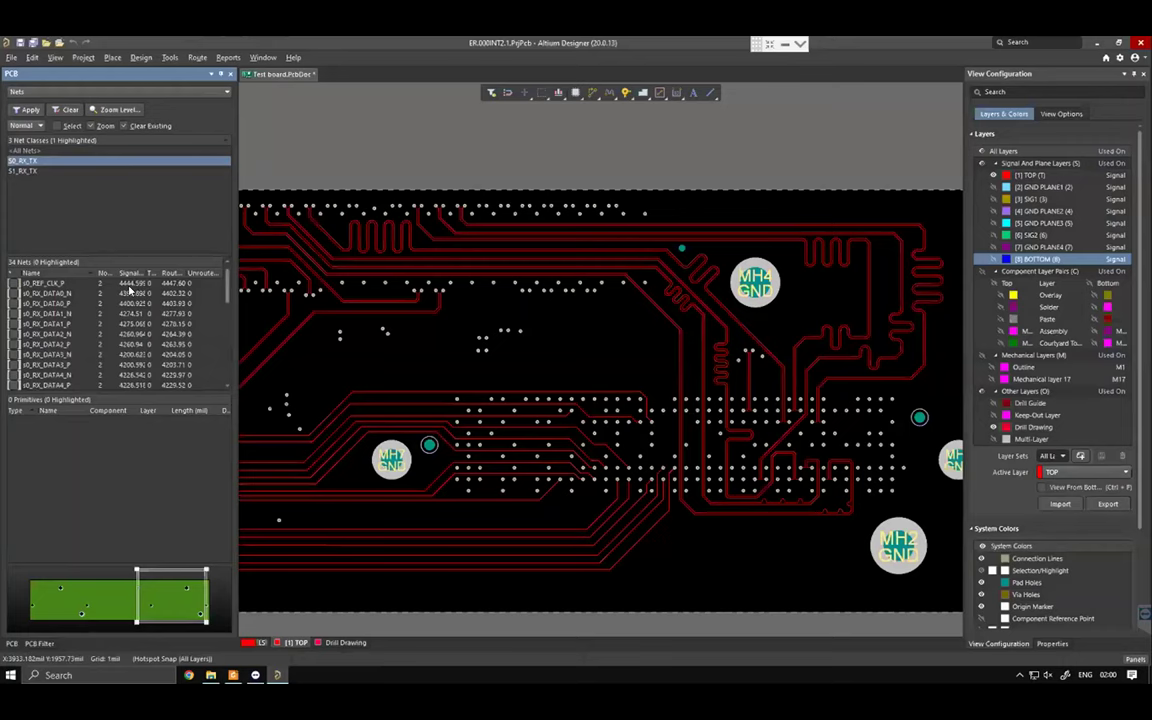
- Delete the existing length-tuning accordion of differential pair s0_RX_DATA1 on its diagonal section southwest of mounting hole MH4
{"action": "left_click", "coordinate": [488, 122]}
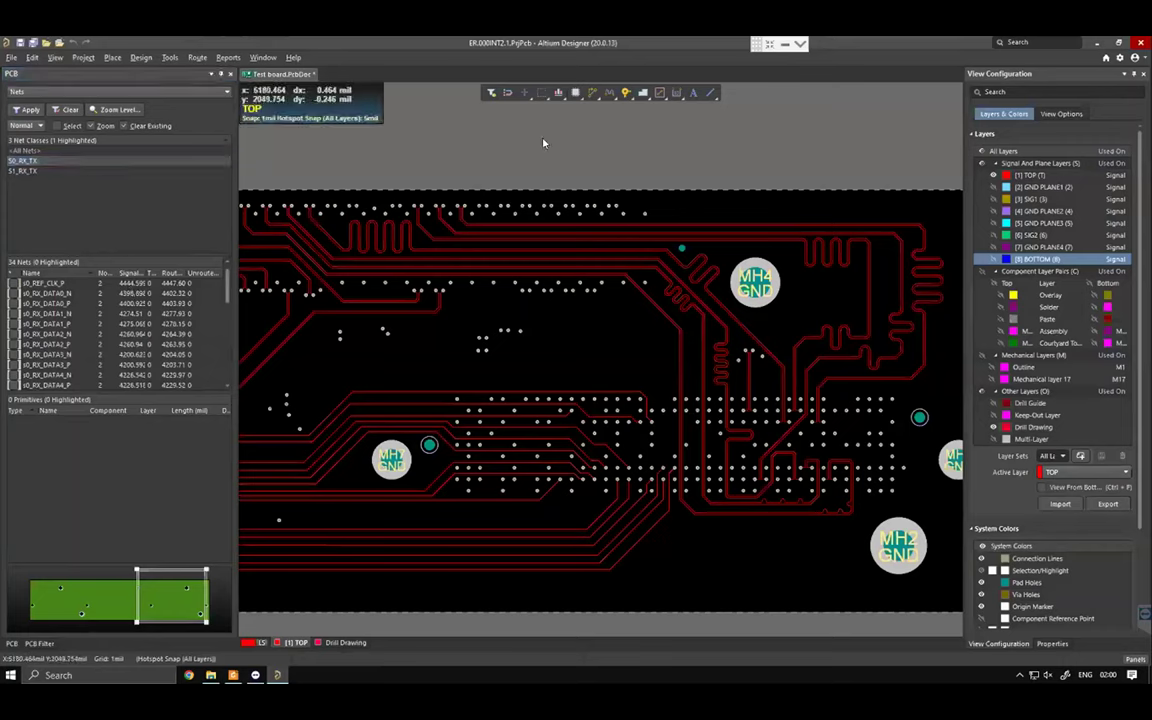
{"action": "left_click", "coordinate": [689, 302]}
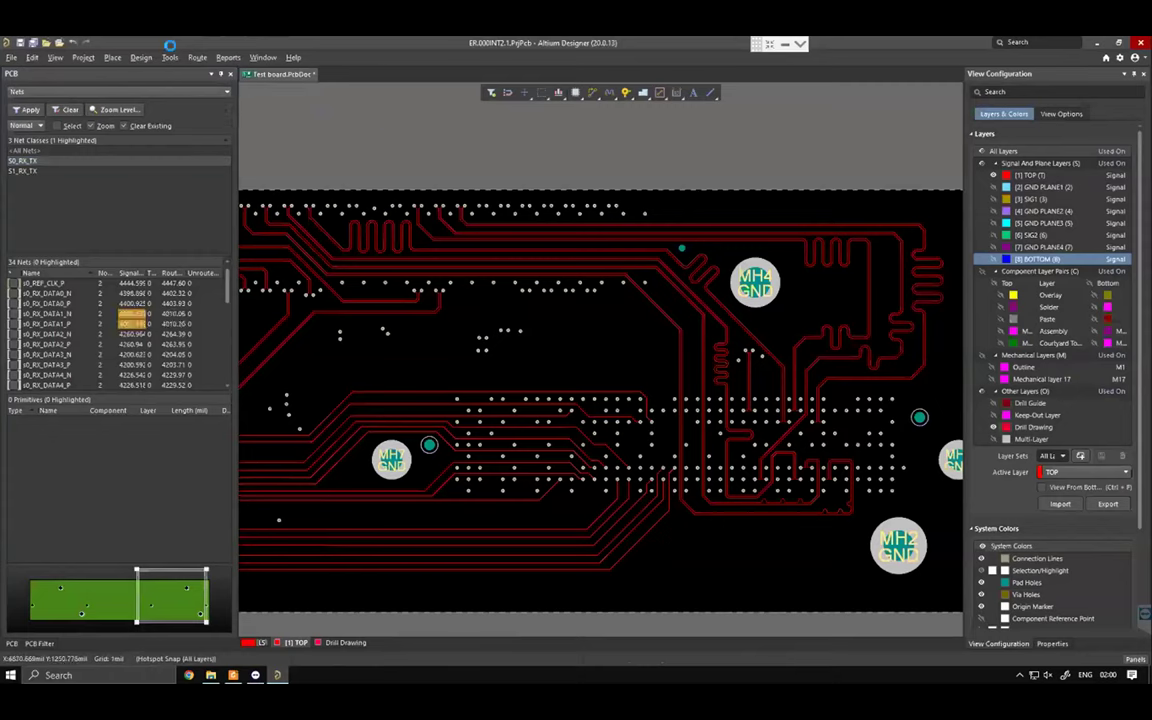
- Tune differential pair s0_RX_DATA1 near MH4 to about 4275 mil with a rounded accordion, 50 mil maximum amplitude and 12 mil radius
{"action": "left_click", "coordinate": [158, 54]}
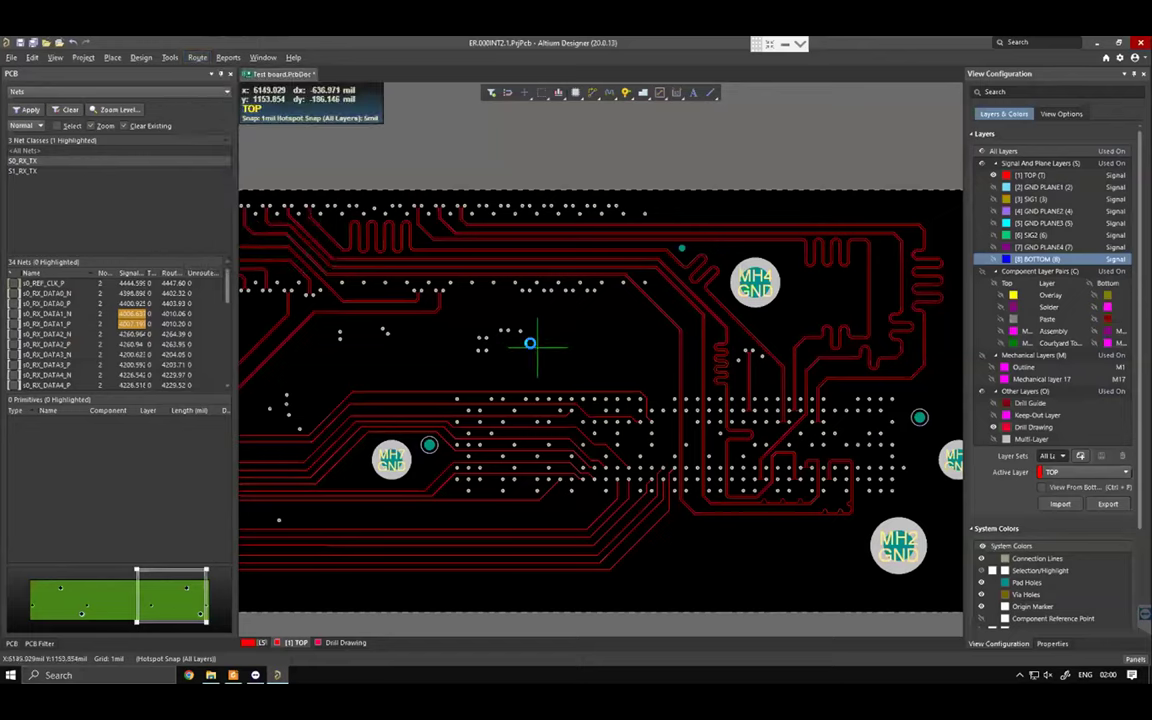
{"action": "key", "text": "Tab"}
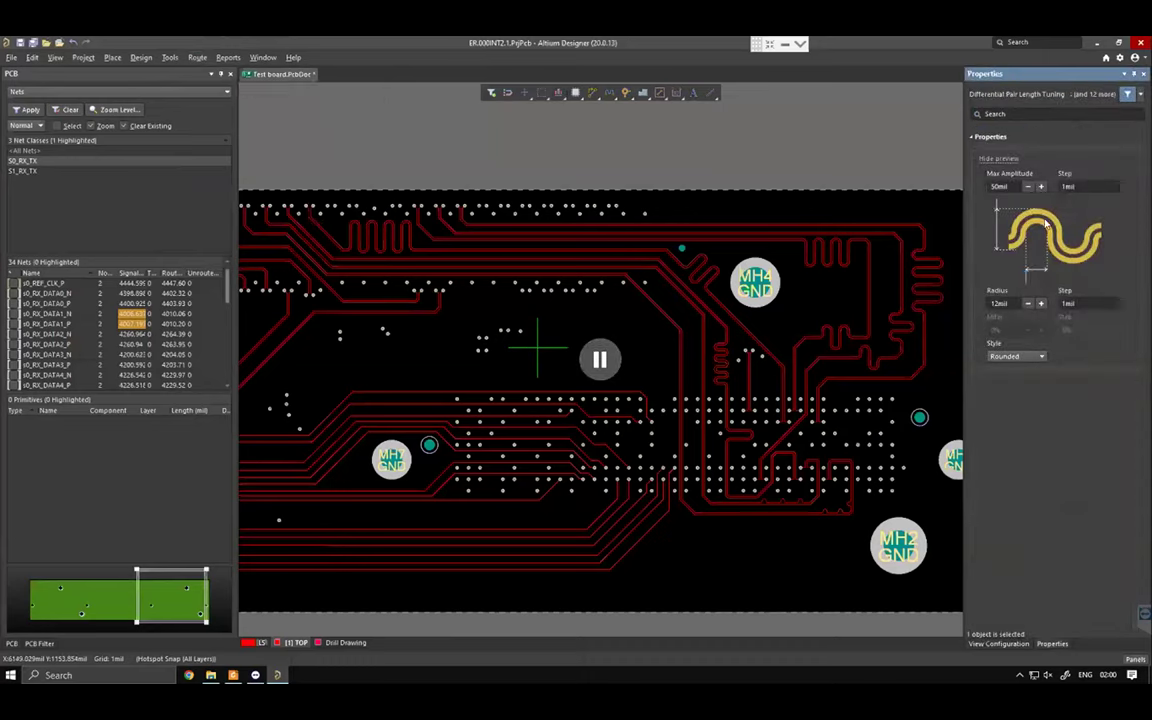
{"action": "double_click", "coordinate": [1005, 301]}
{"action": "left_click", "coordinate": [1009, 301]}
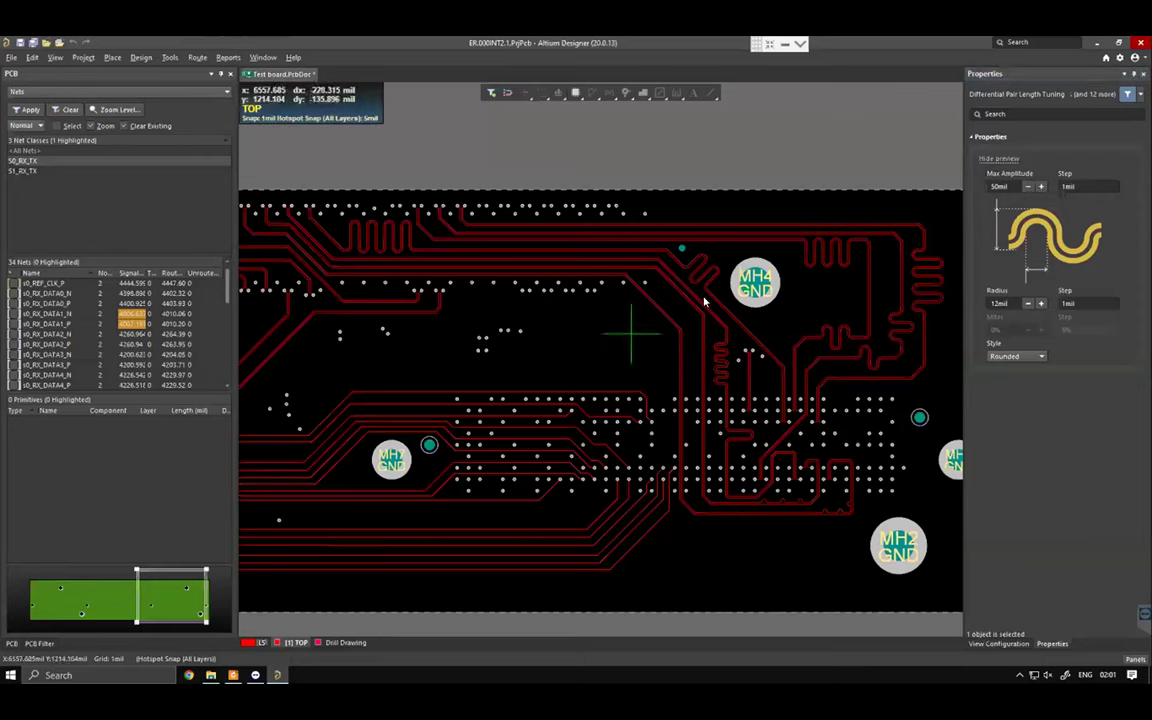
{"action": "scroll", "coordinate": [703, 325], "scroll_direction": "up", "scroll_amount": 2}
{"action": "scroll", "coordinate": [703, 330], "scroll_direction": "down", "scroll_amount": 2}
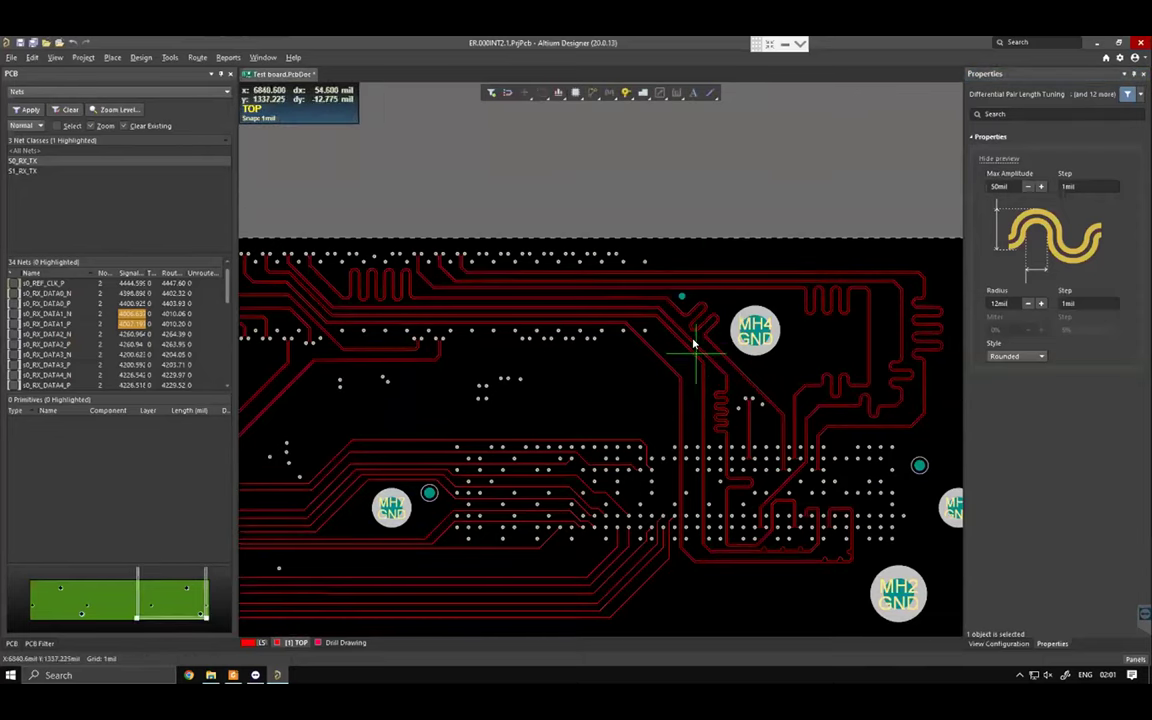
{"action": "scroll", "coordinate": [695, 342], "scroll_direction": "up", "scroll_amount": 6, "text": "ctrl"}
{"action": "scroll", "coordinate": [620, 300], "scroll_direction": "up", "scroll_amount": 2, "text": "ctrl"}
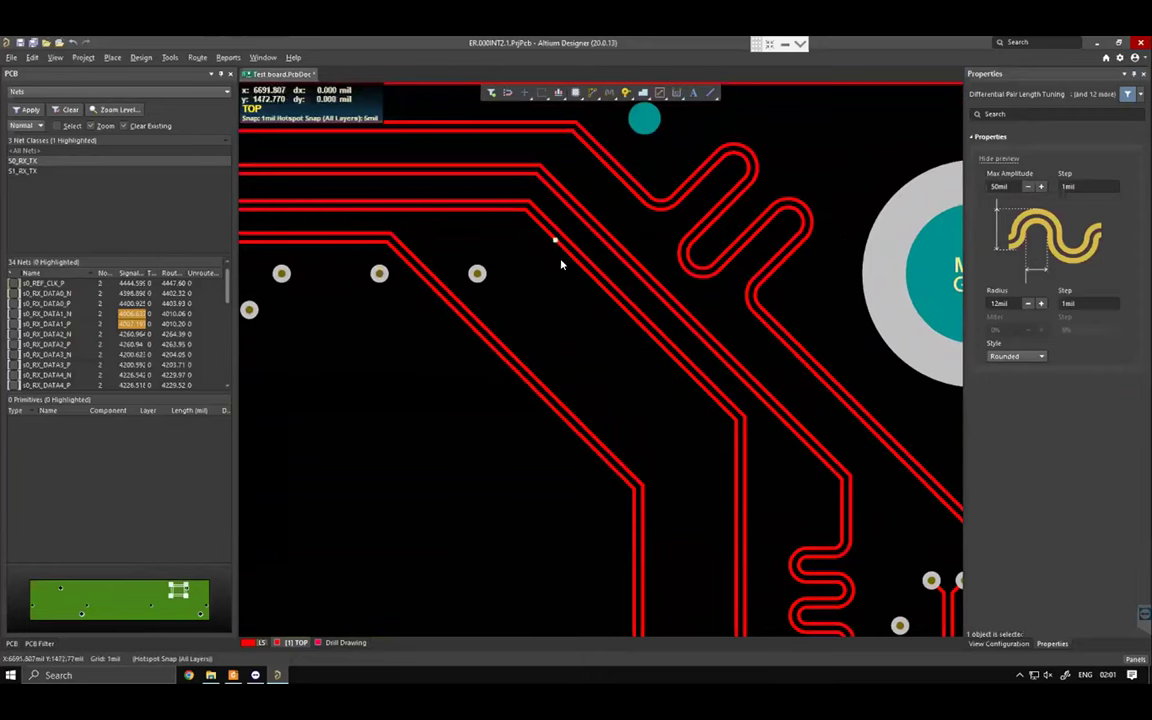
{"action": "left_click", "coordinate": [558, 255]}
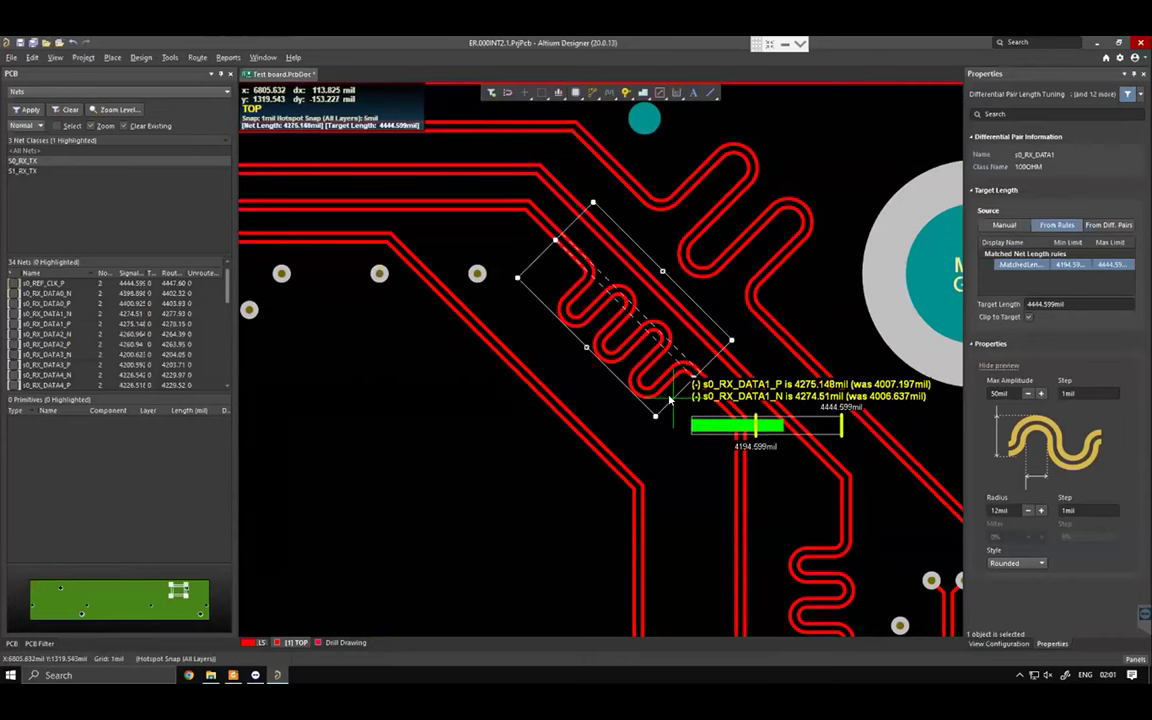
{"action": "left_click", "coordinate": [658, 406]}
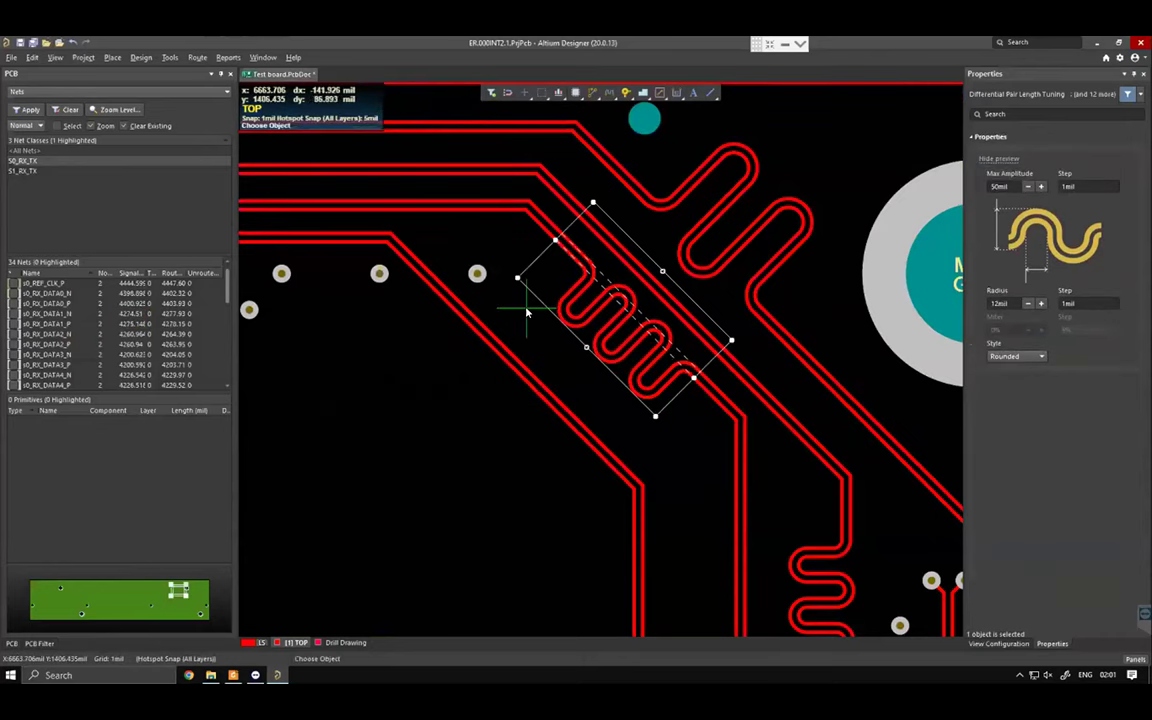
{"action": "right_click", "coordinate": [527, 313]}
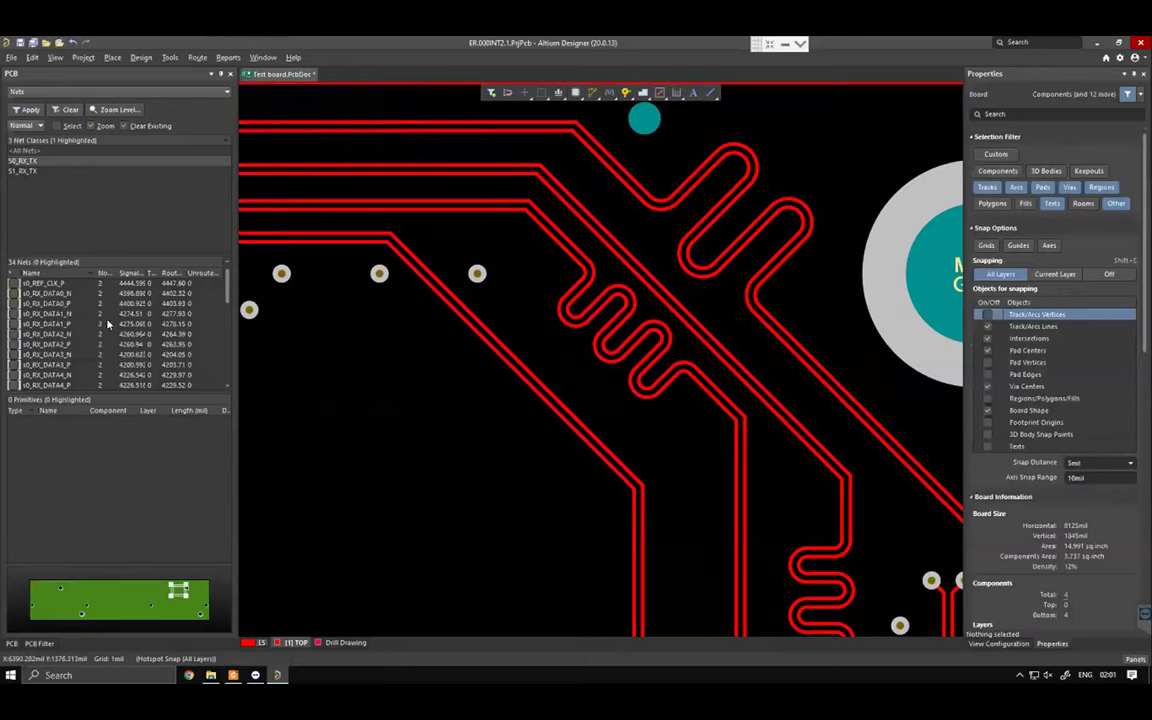
- Delete the westernmost of the three single-track tuning bumps on net s0_RX_DATA1_P, south of the FMC connector pads
{"action": "scroll", "coordinate": [128, 317], "scroll_direction": "down", "scroll_amount": 3}
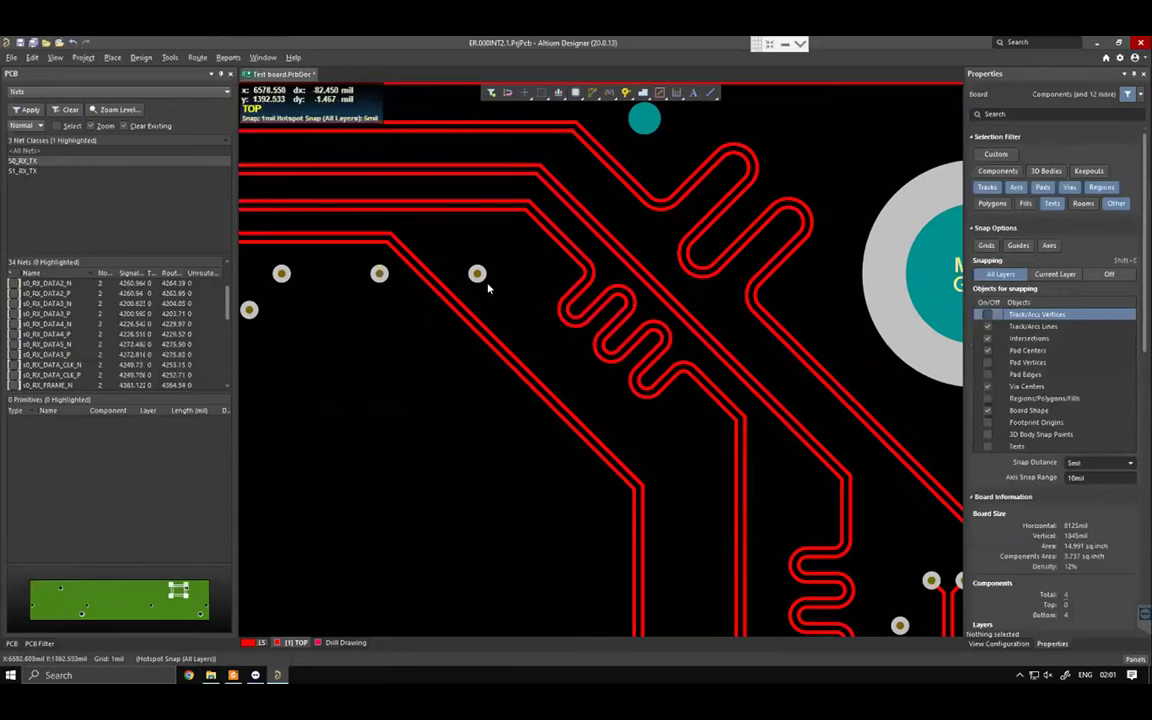
{"action": "scroll", "coordinate": [492, 290], "scroll_direction": "down", "scroll_amount": 5, "text": "ctrl"}
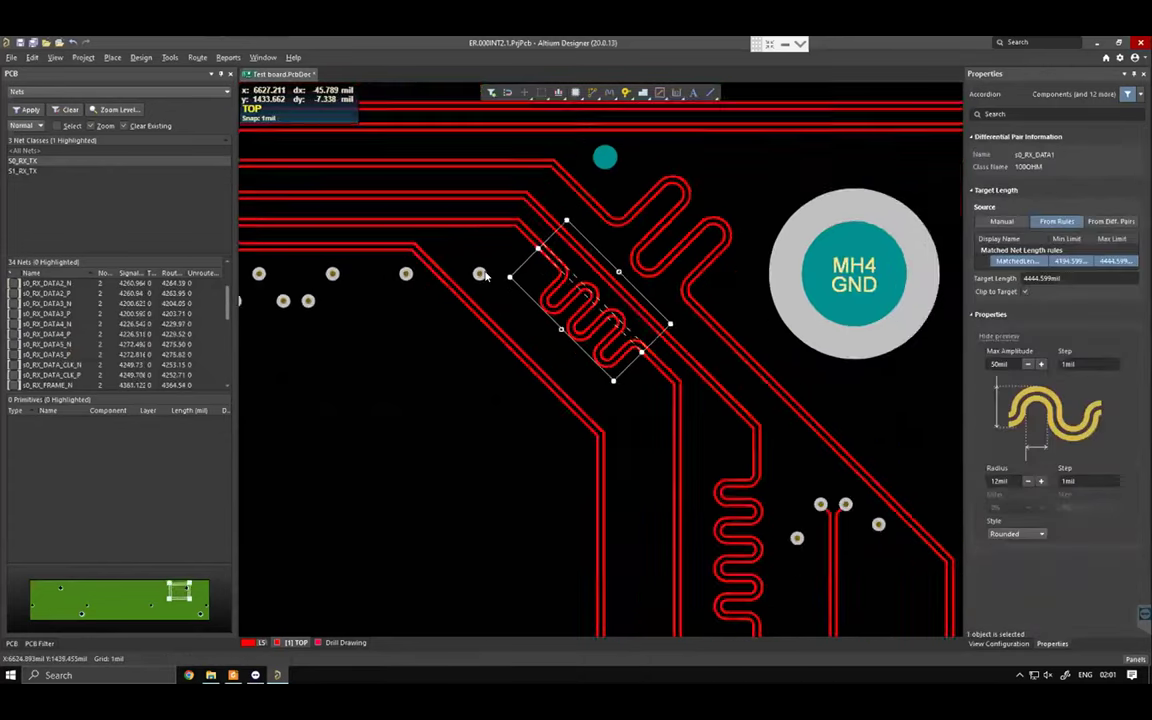
{"action": "scroll", "coordinate": [488, 274], "scroll_direction": "down", "scroll_amount": 5}
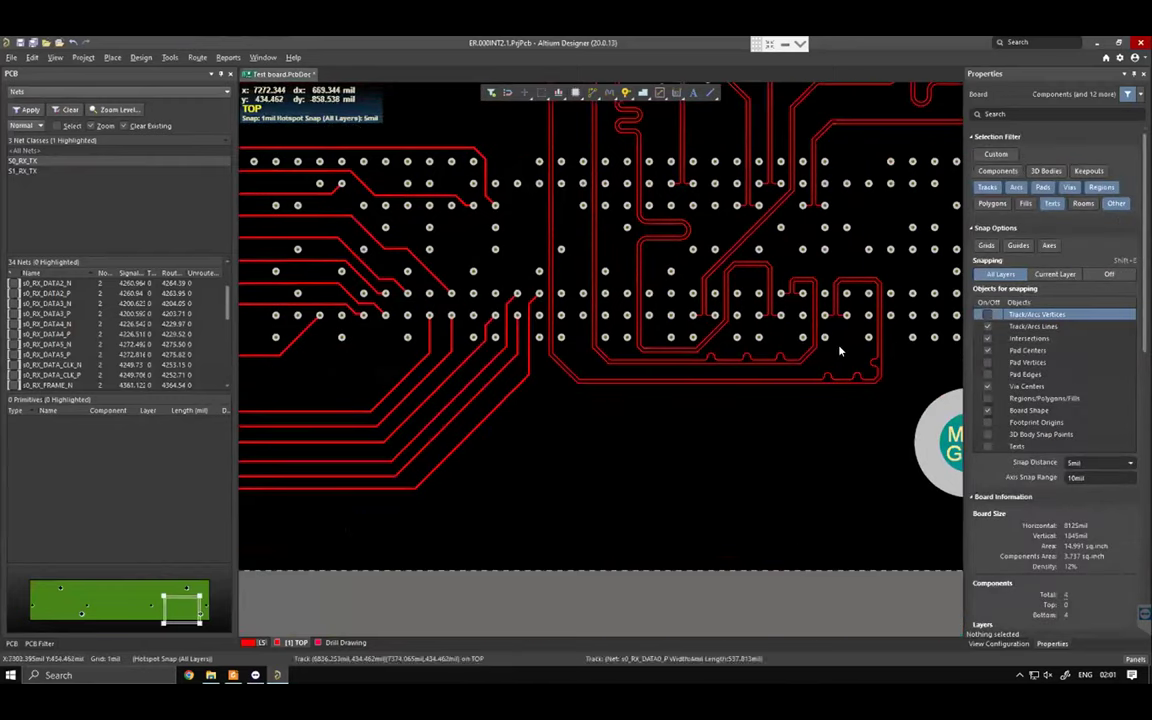
{"action": "scroll", "coordinate": [761, 365], "scroll_direction": "up", "scroll_amount": 3, "text": "ctrl"}
{"action": "scroll", "coordinate": [720, 366], "scroll_direction": "up", "scroll_amount": 2, "text": "ctrl"}
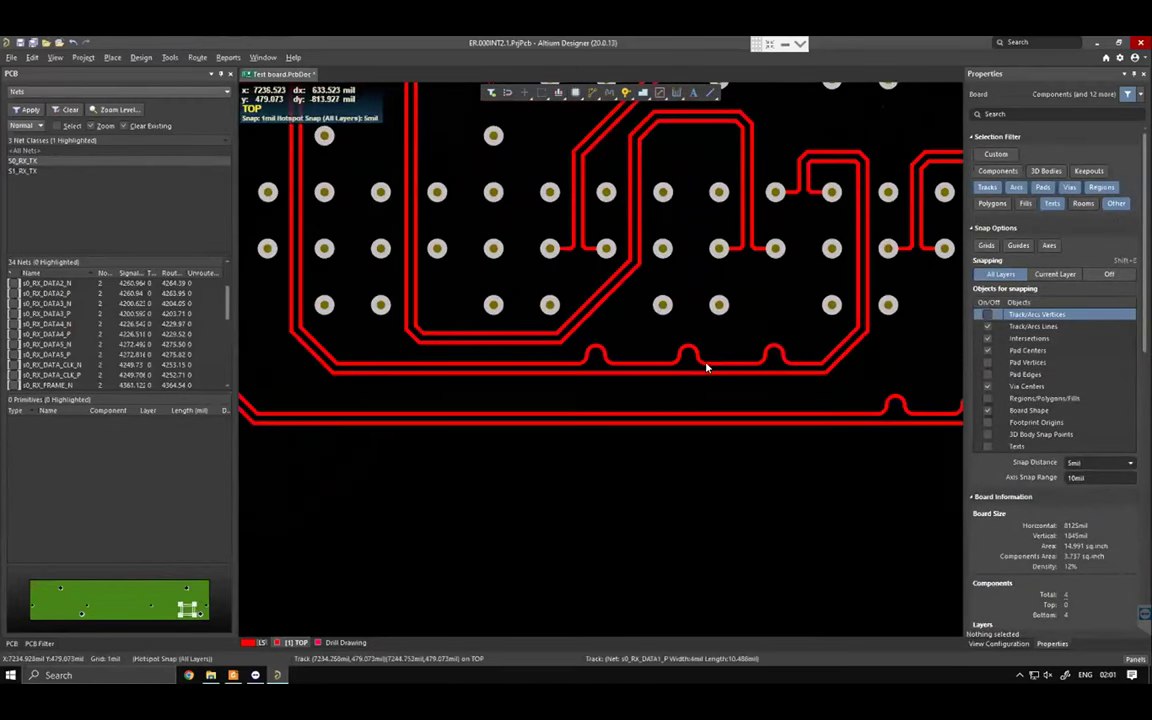
{"action": "scroll", "coordinate": [694, 438], "scroll_direction": "up", "scroll_amount": 1}
{"action": "scroll", "coordinate": [689, 424], "scroll_direction": "up", "scroll_amount": 3, "text": "ctrl"}
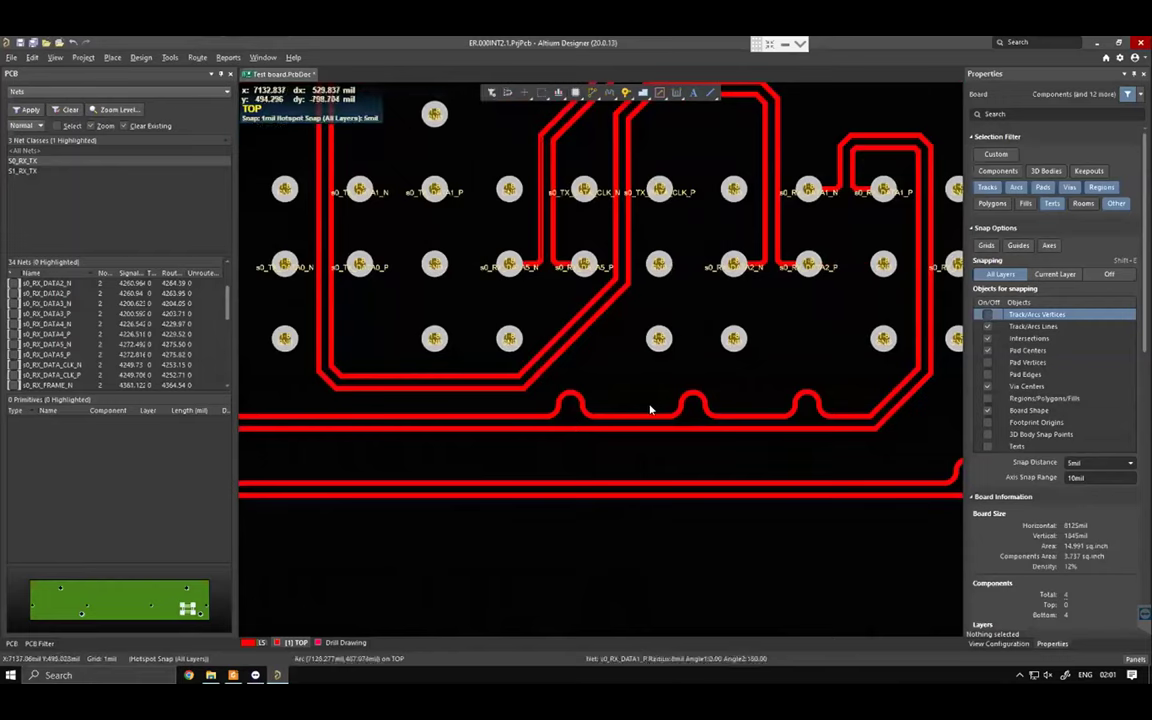
{"action": "left_click", "coordinate": [572, 409]}
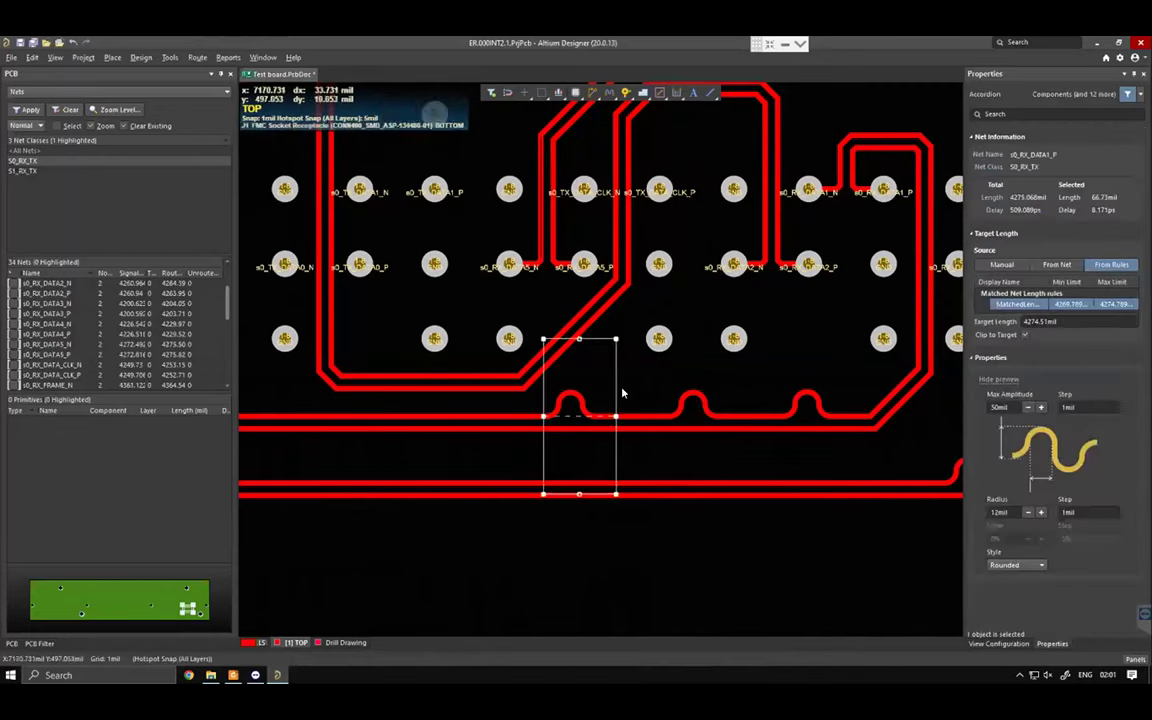
{"action": "key", "text": "Delete"}
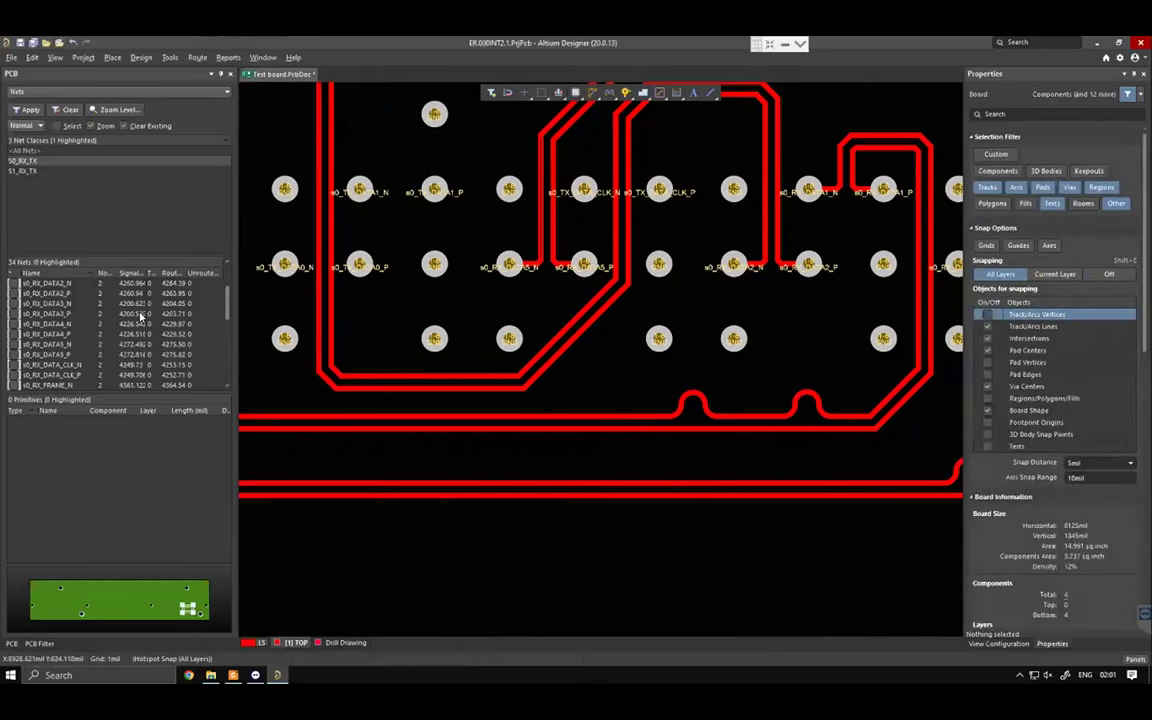
- Compare the signal lengths of nets s0_RX_DATA1_N and s0_RX_DATA1_P in net class S0_RX_TX
{"action": "scroll", "coordinate": [120, 320], "scroll_direction": "up", "scroll_amount": 2}
{"action": "left_click", "coordinate": [85, 326]}
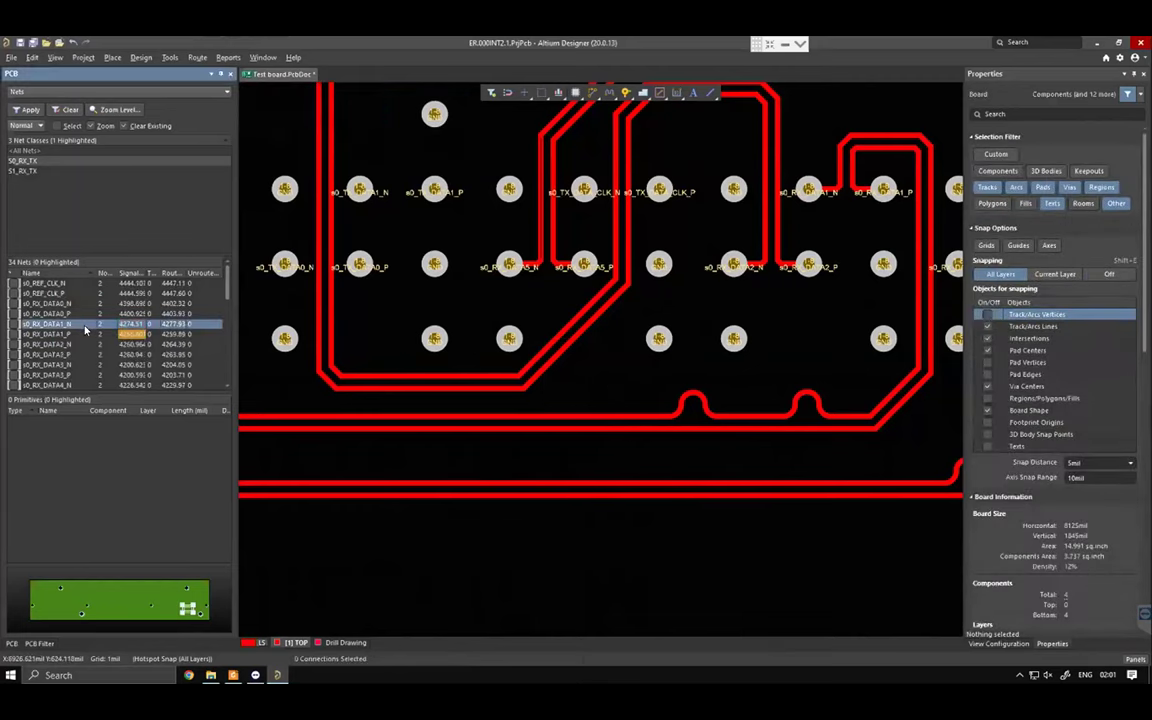
{"action": "left_click", "coordinate": [85, 334]}
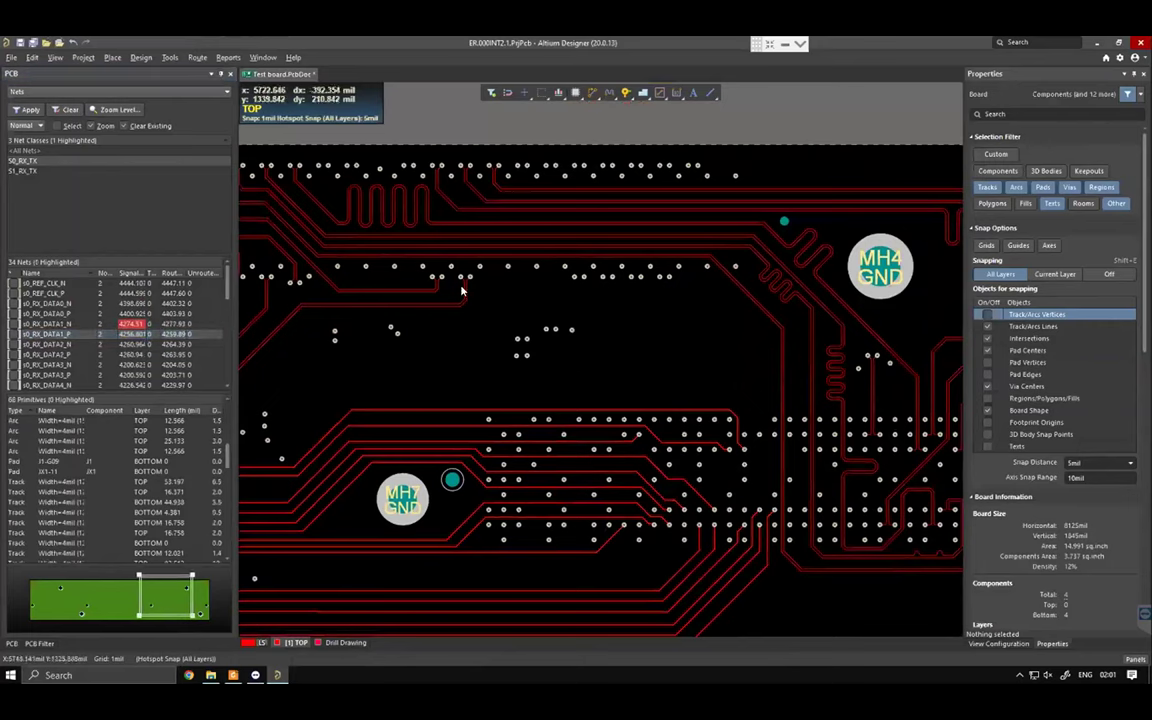
- Add a rounded tuning bump to net s0_RX_DATA1_P west of its remaining bumps using Interactive Length Tuning, 50 mil maximum amplitude and 12 mil radius
{"action": "scroll", "coordinate": [890, 568], "scroll_direction": "up", "scroll_amount": 5, "text": "ctrl"}
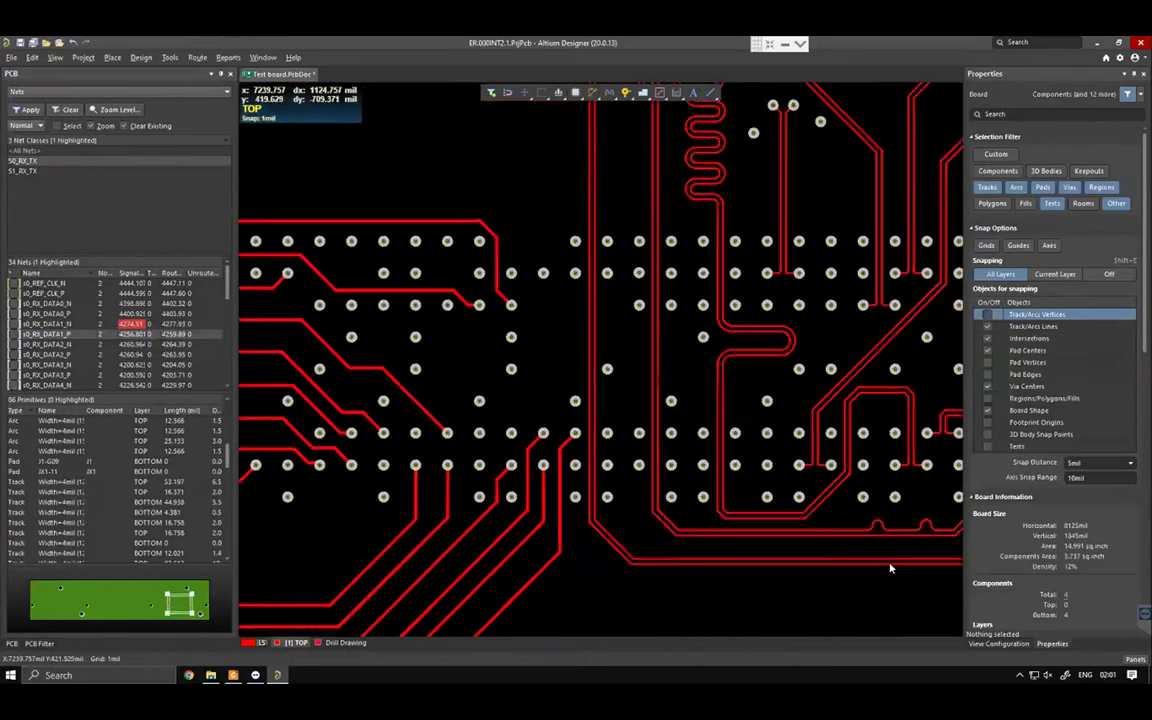
{"action": "scroll", "coordinate": [890, 568], "scroll_direction": "up", "scroll_amount": 5, "text": "ctrl"}
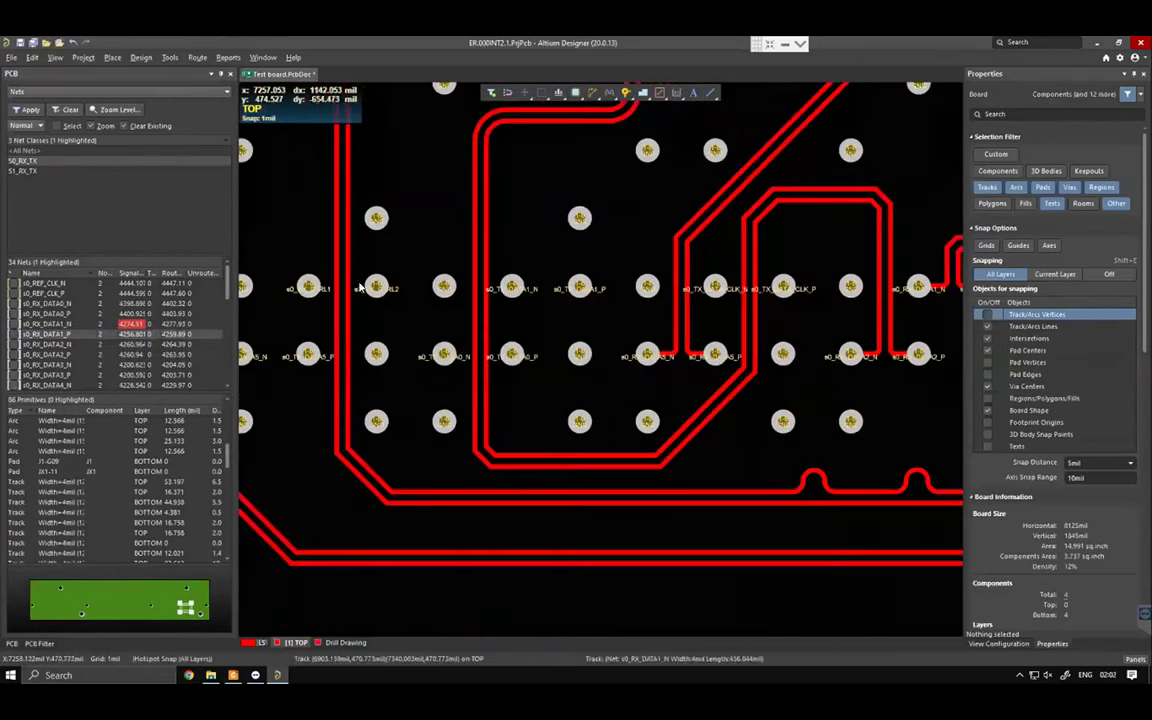
{"action": "left_click", "coordinate": [197, 57]}
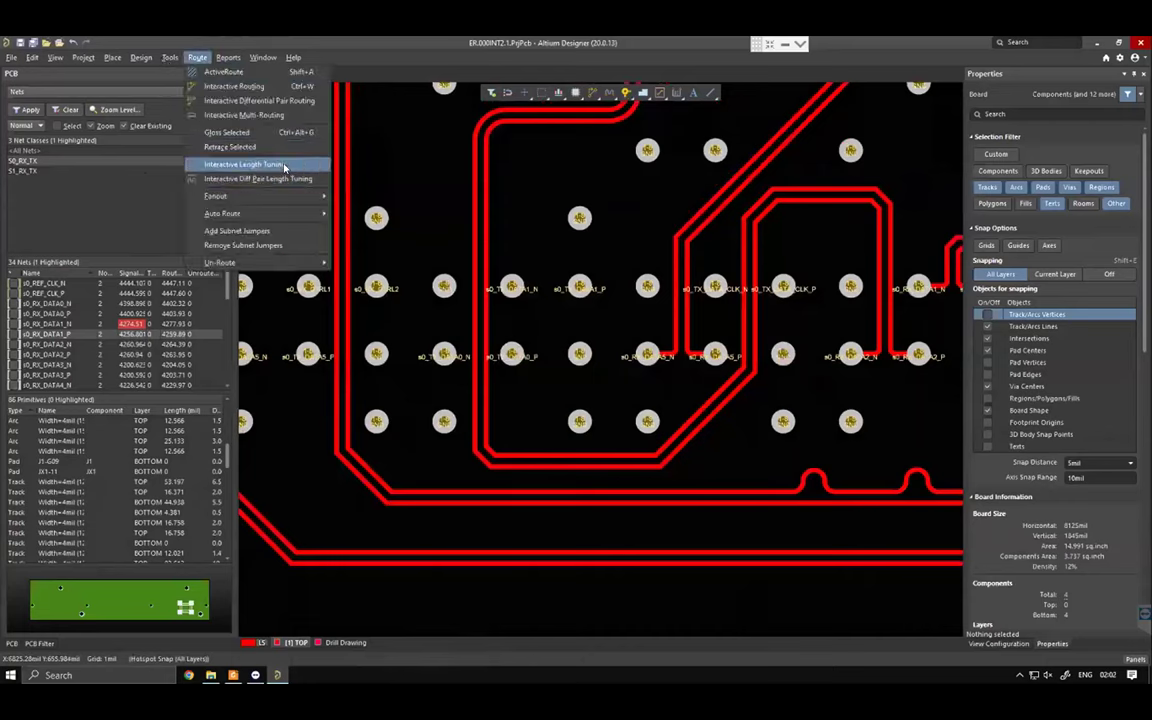
{"action": "left_click", "coordinate": [284, 166]}
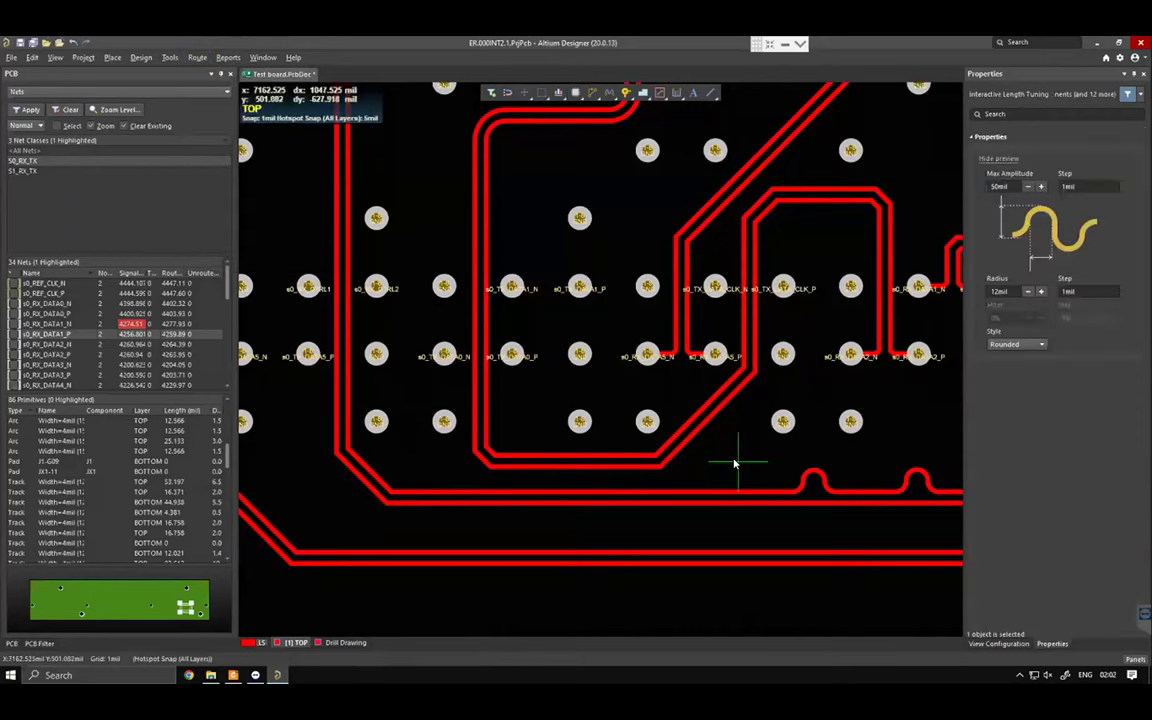
{"action": "double_click", "coordinate": [1008, 286]}
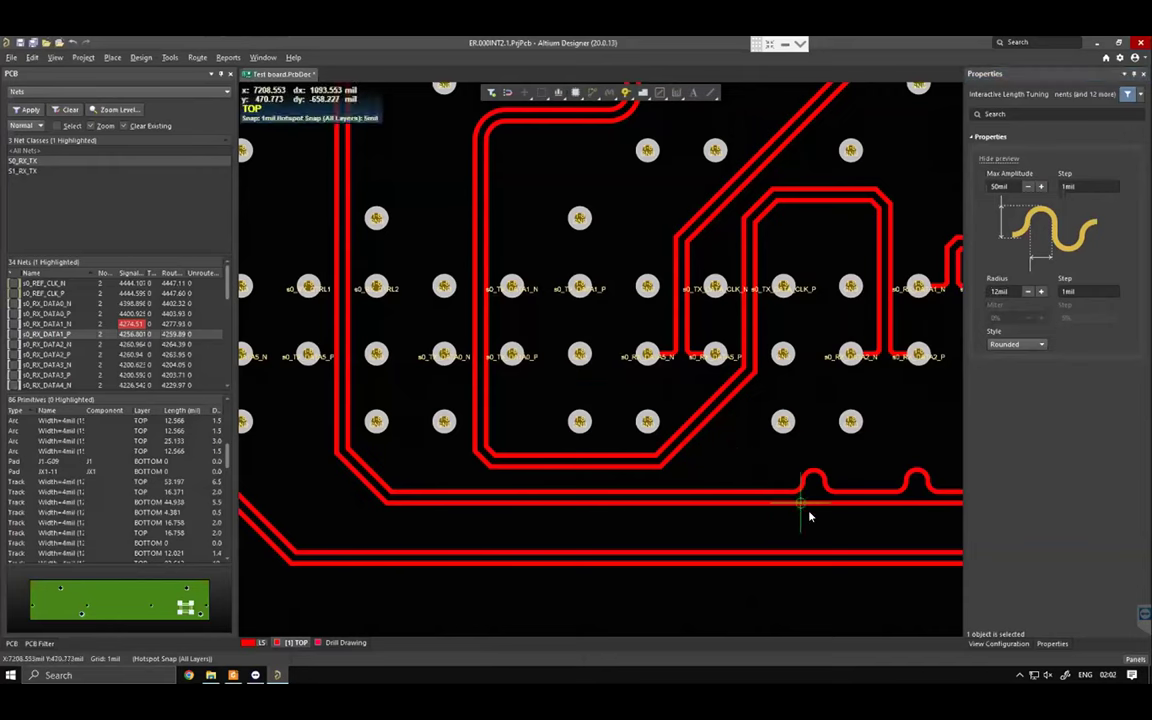
{"action": "scroll", "coordinate": [811, 519], "scroll_direction": "up", "scroll_amount": 3, "text": "ctrl"}
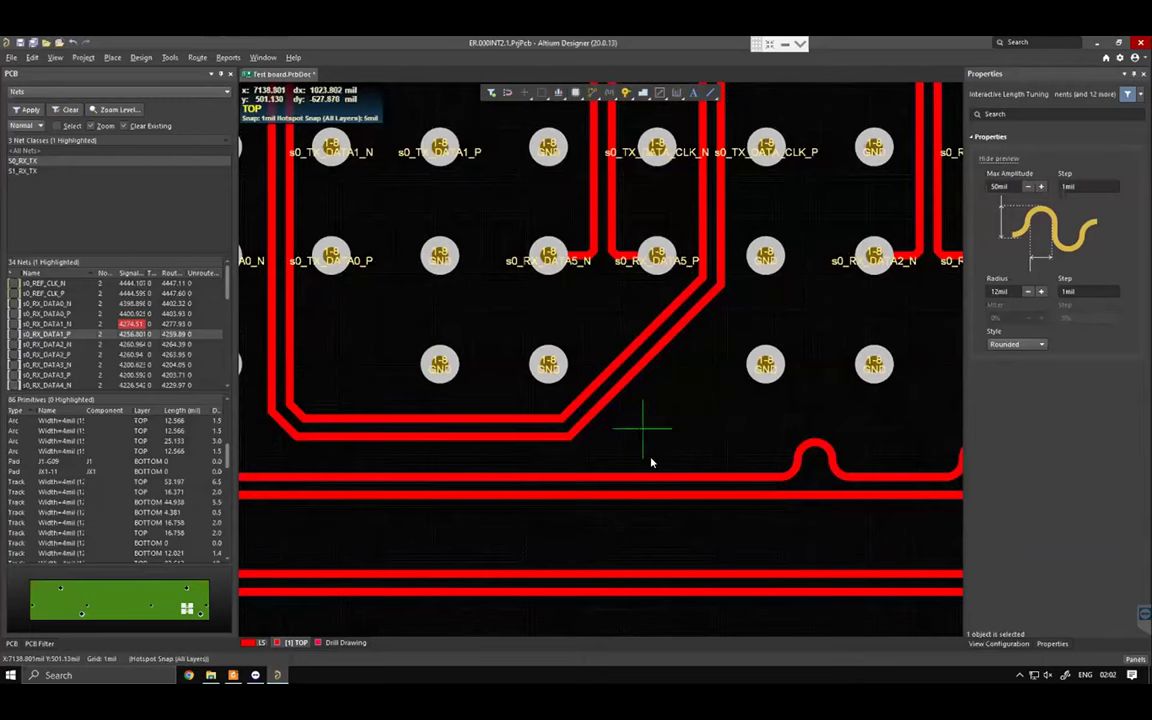
{"action": "scroll", "coordinate": [652, 435], "scroll_direction": "down", "scroll_amount": 1}
{"action": "scroll", "coordinate": [835, 435], "scroll_direction": "up", "scroll_amount": 2}
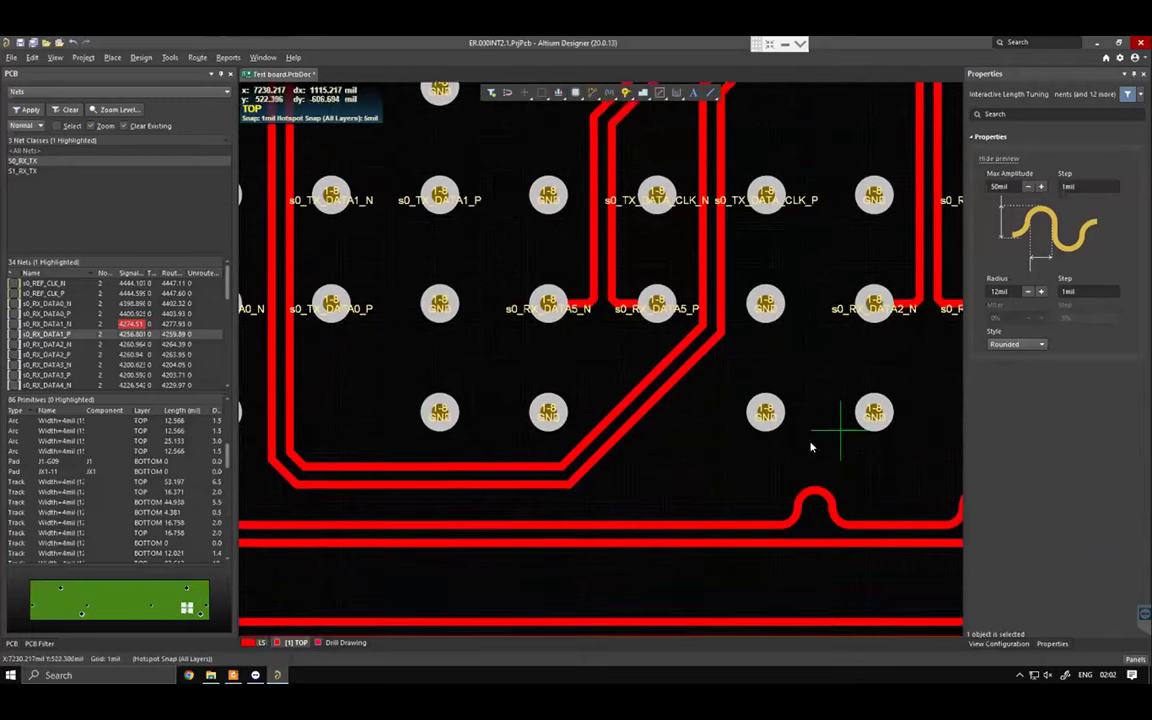
{"action": "scroll", "coordinate": [745, 476], "scroll_direction": "down", "scroll_amount": 1}
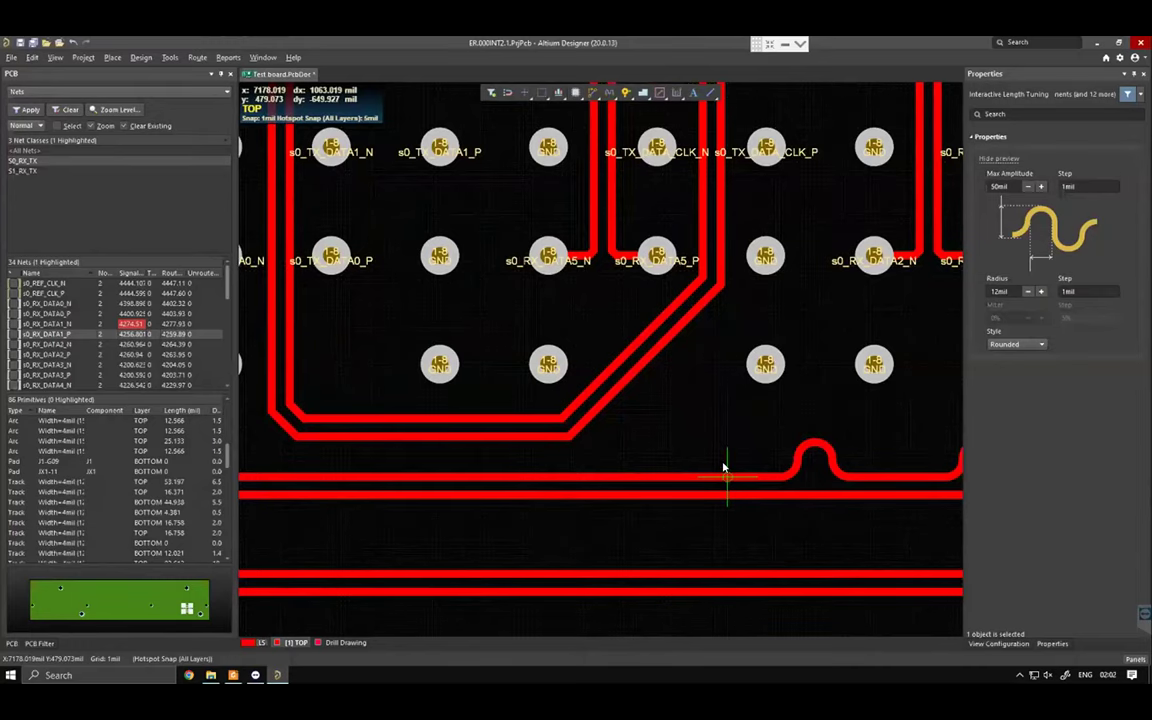
{"action": "scroll", "coordinate": [748, 476], "scroll_direction": "up", "scroll_amount": 1, "text": "ctrl"}
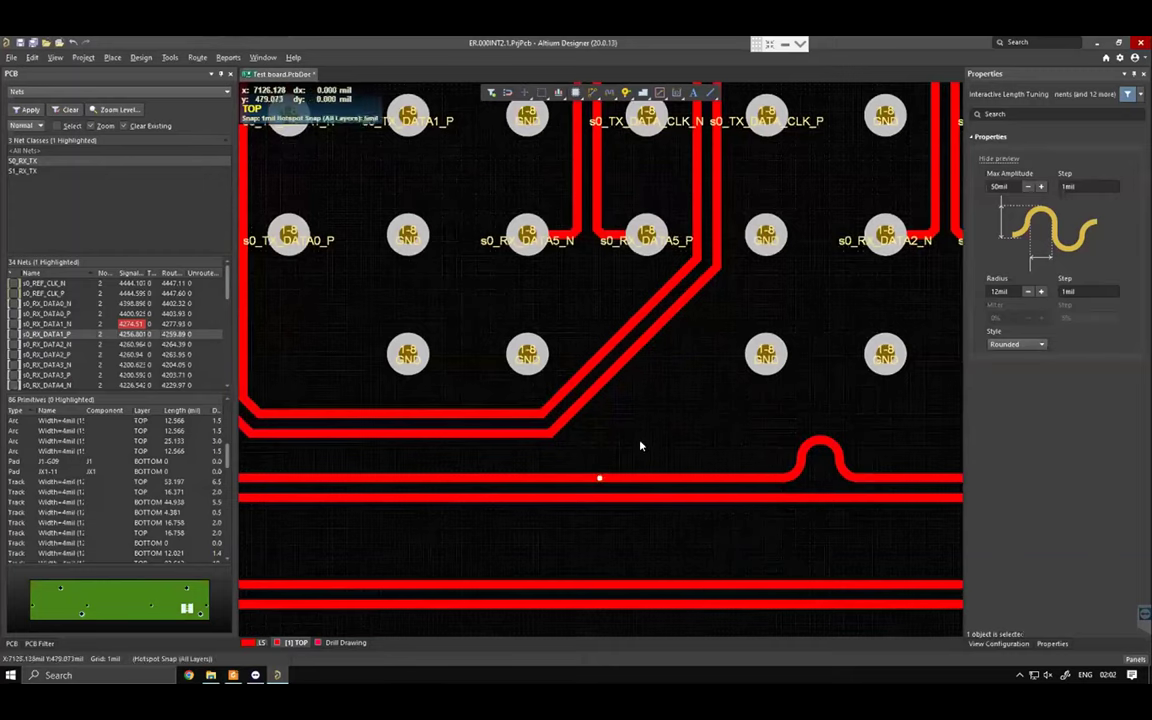
{"action": "left_click", "coordinate": [599, 477]}
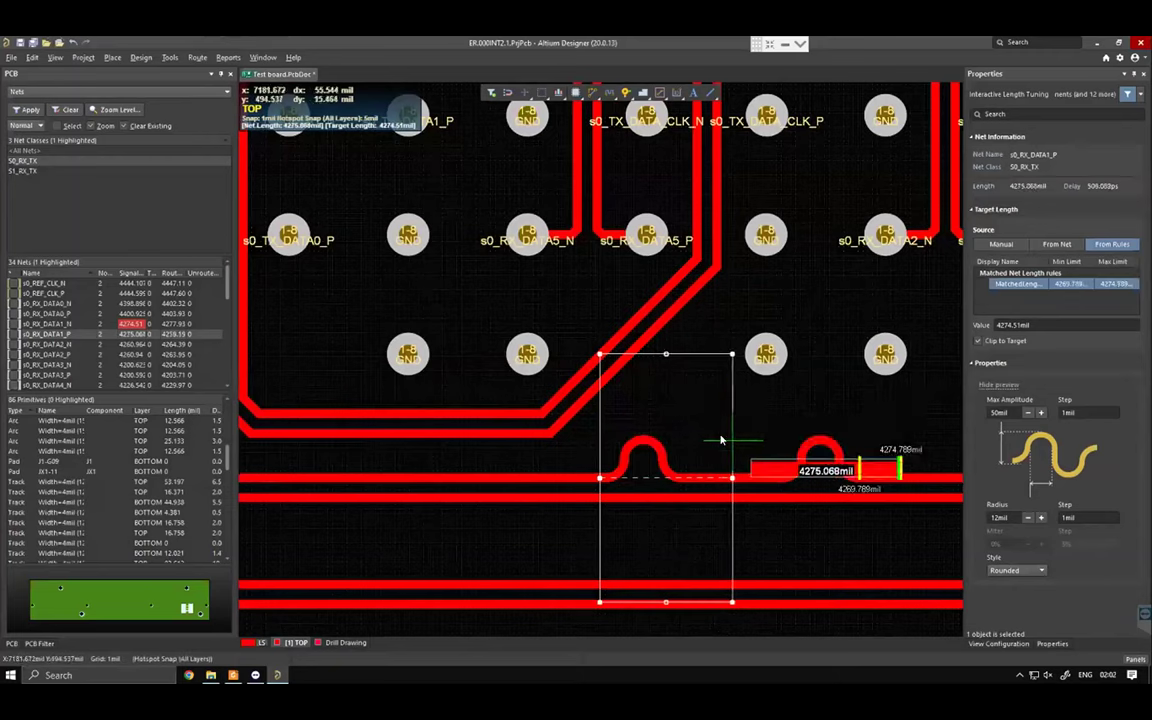
{"action": "left_click", "coordinate": [700, 435]}
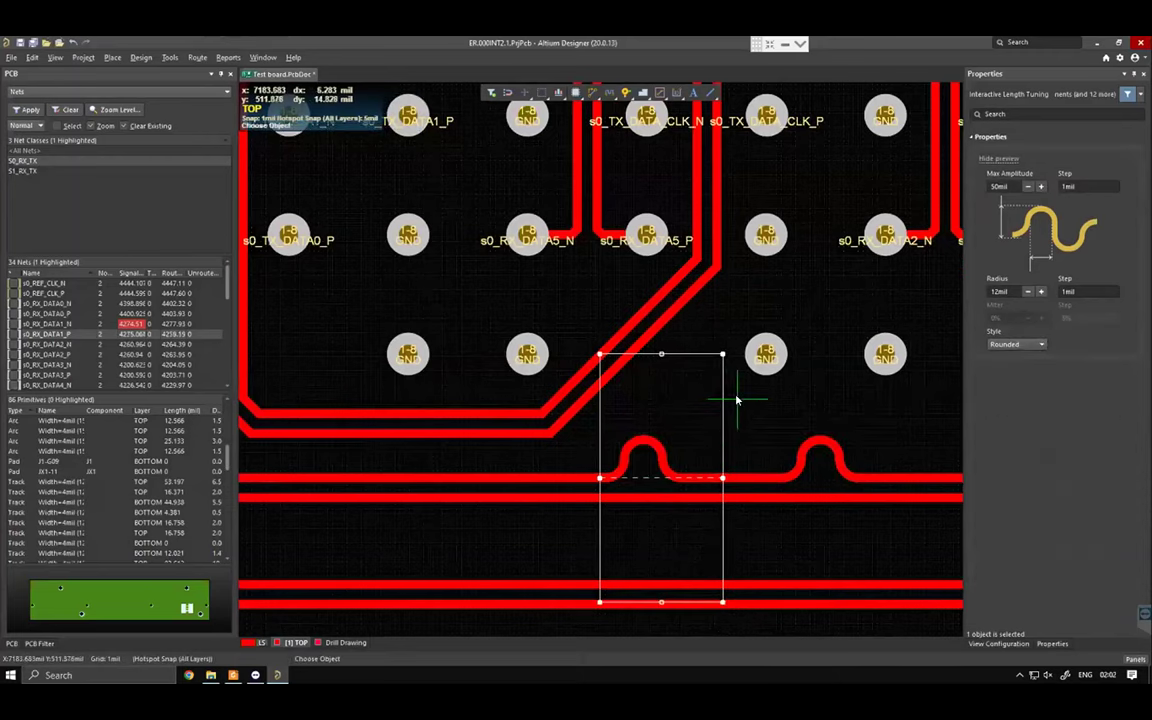
{"action": "key", "text": "Escape"}
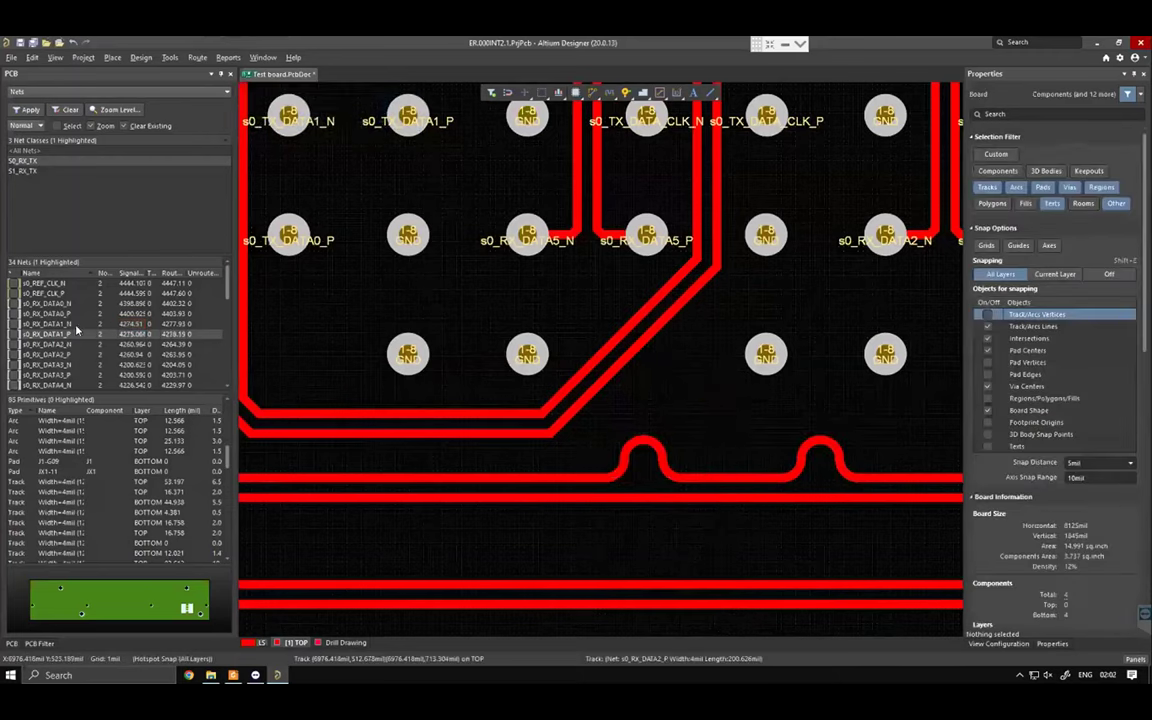
- Recheck the signal lengths of s0_RX_DATA1_N and s0_RX_DATA1_P, and look over the tuned tracks by the FMC connector and MH4
{"action": "left_click", "coordinate": [75, 333]}
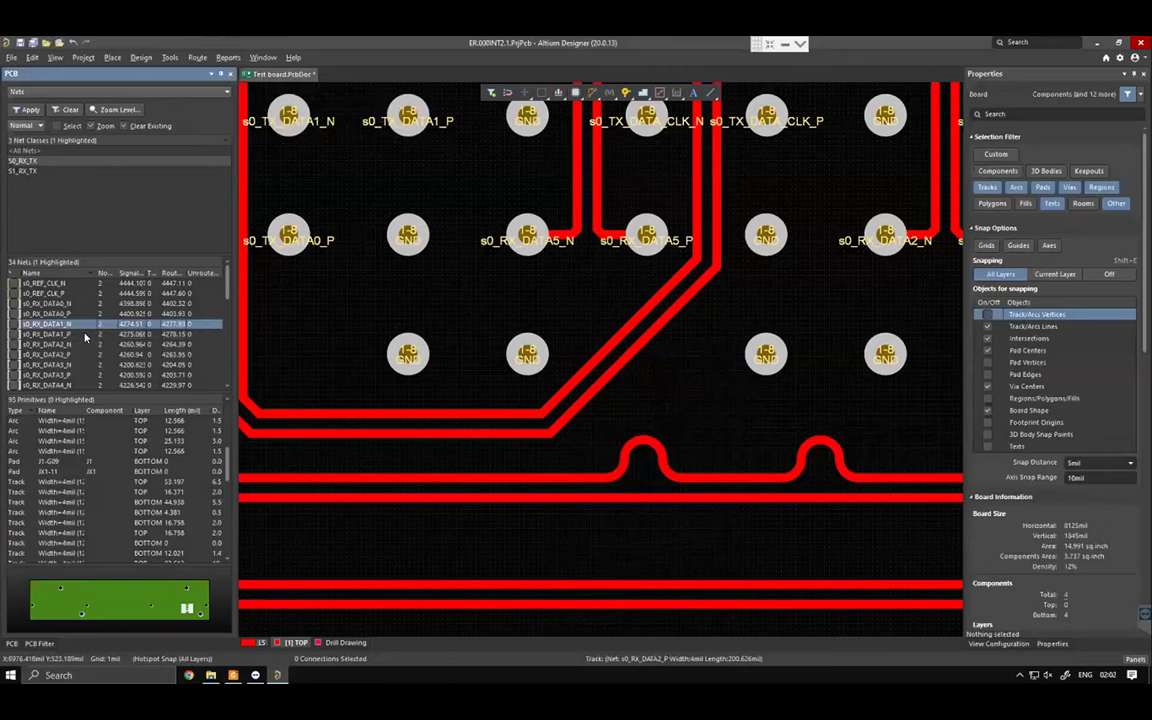
{"action": "scroll", "coordinate": [355, 329], "scroll_direction": "down", "scroll_amount": 2, "text": "ctrl"}
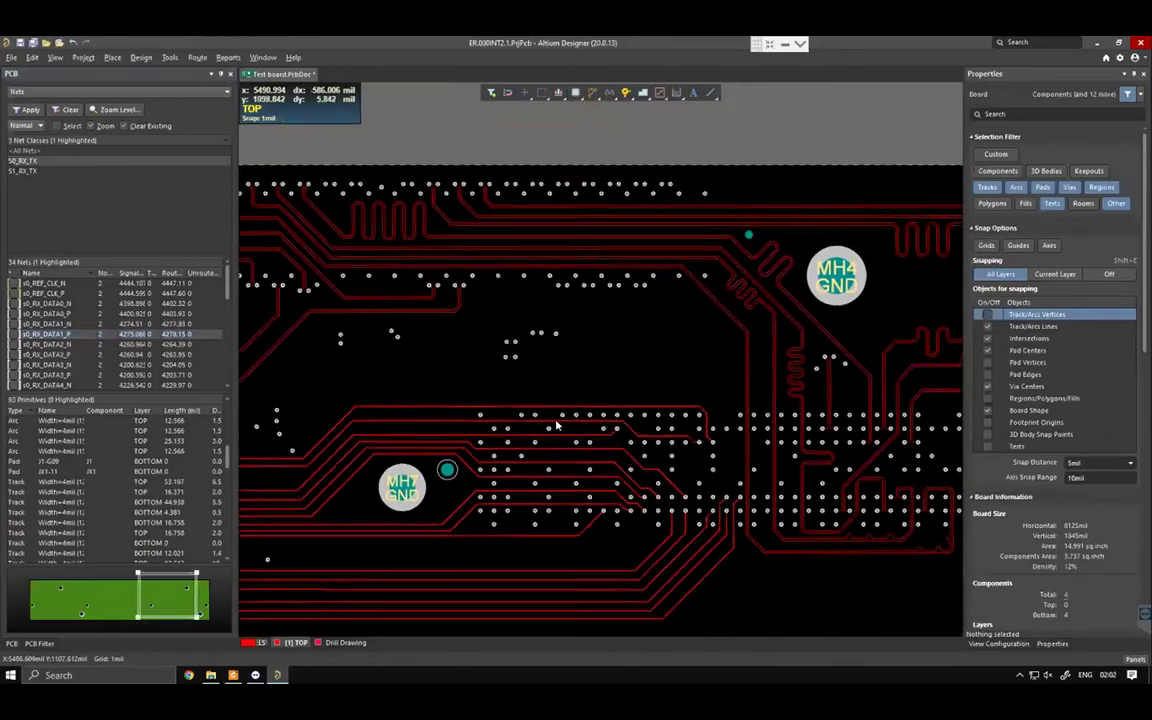
{"action": "scroll", "coordinate": [748, 493], "scroll_direction": "up", "scroll_amount": 6, "text": "ctrl"}
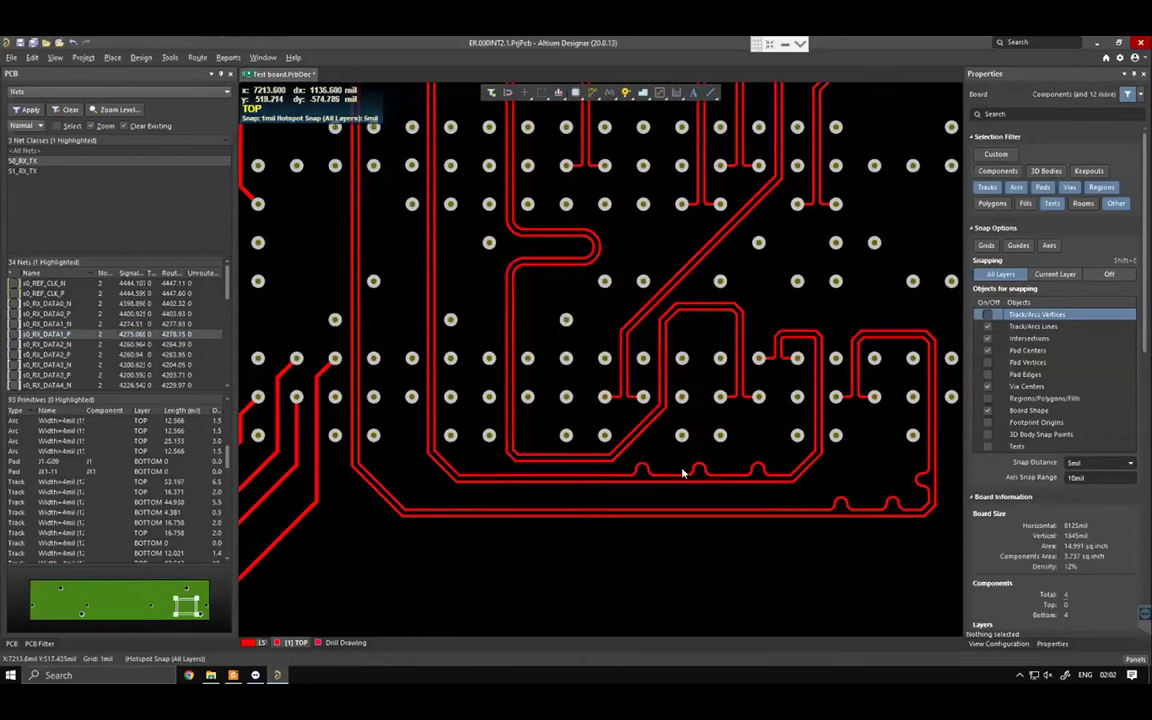
{"action": "scroll", "coordinate": [689, 301], "scroll_direction": "down", "scroll_amount": 2, "text": "ctrl"}
{"action": "scroll", "coordinate": [689, 301], "scroll_direction": "down", "scroll_amount": 1, "text": "ctrl"}
{"action": "scroll", "coordinate": [700, 270], "scroll_direction": "up", "scroll_amount": 4}
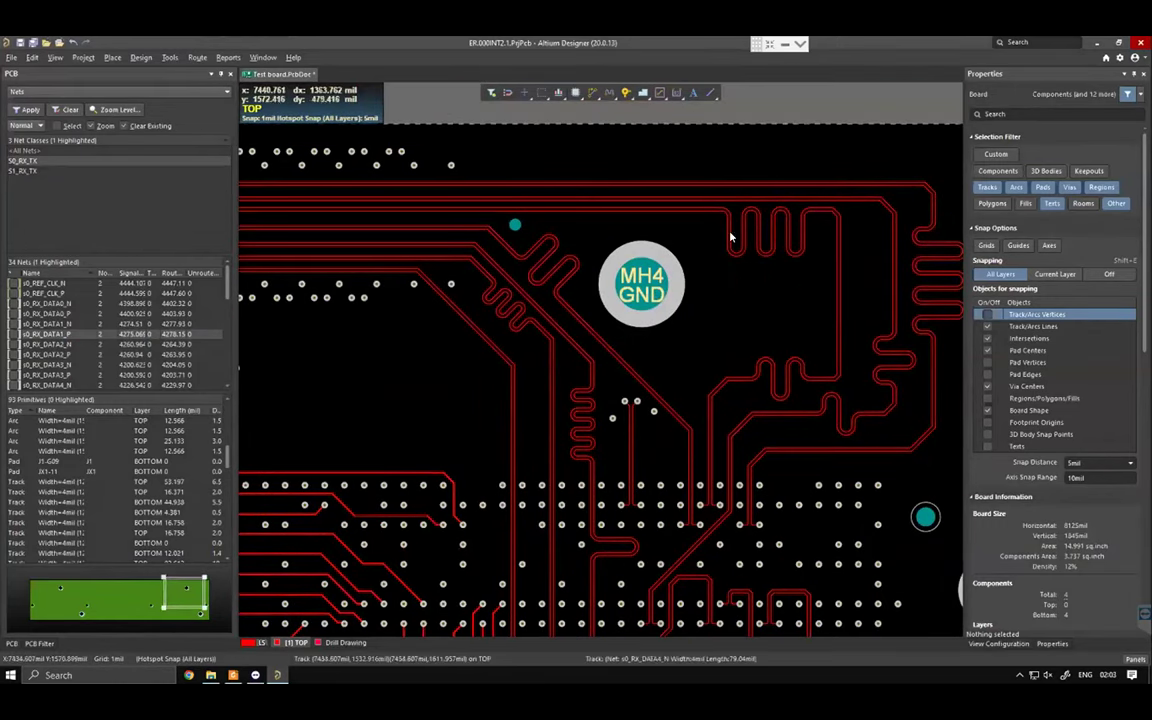
- Slide the s0_RX_FRAME_N/P differential pair slightly north, away from the neighbouring pair above MH4, with clearance boundaries displayed
{"action": "scroll", "coordinate": [690, 188], "scroll_direction": "up", "scroll_amount": 3, "text": "ctrl"}
{"action": "scroll", "coordinate": [656, 207], "scroll_direction": "up", "scroll_amount": 1, "text": "ctrl"}
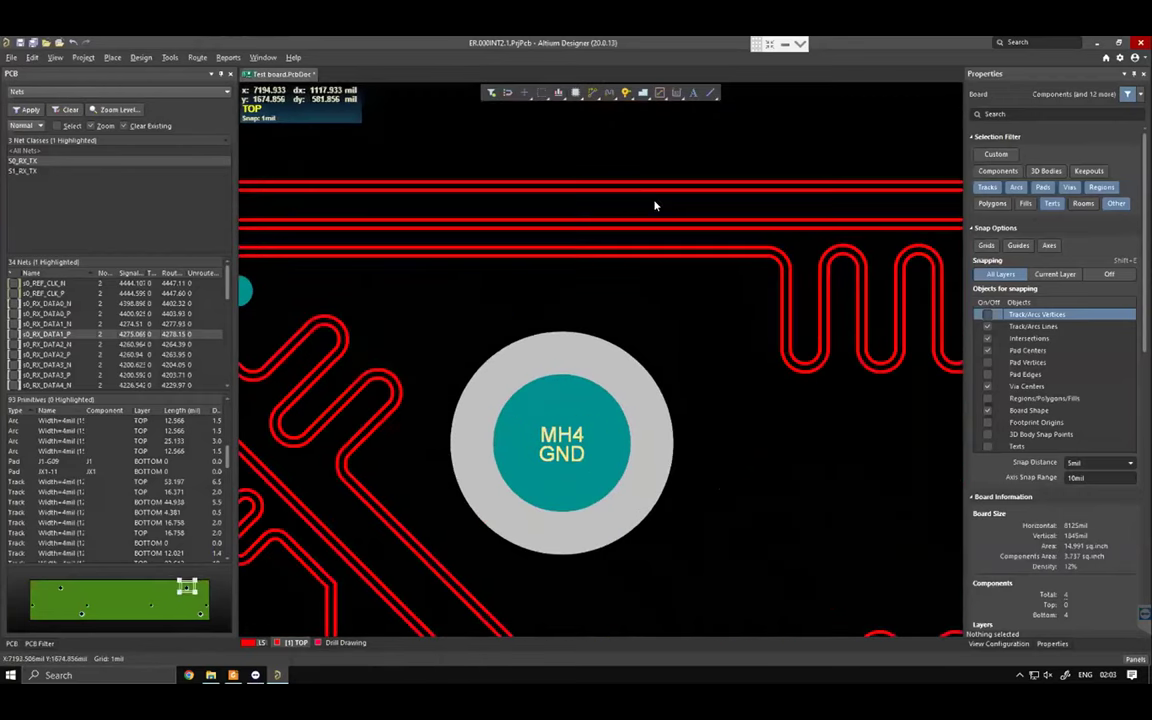
{"action": "left_click", "coordinate": [638, 184]}
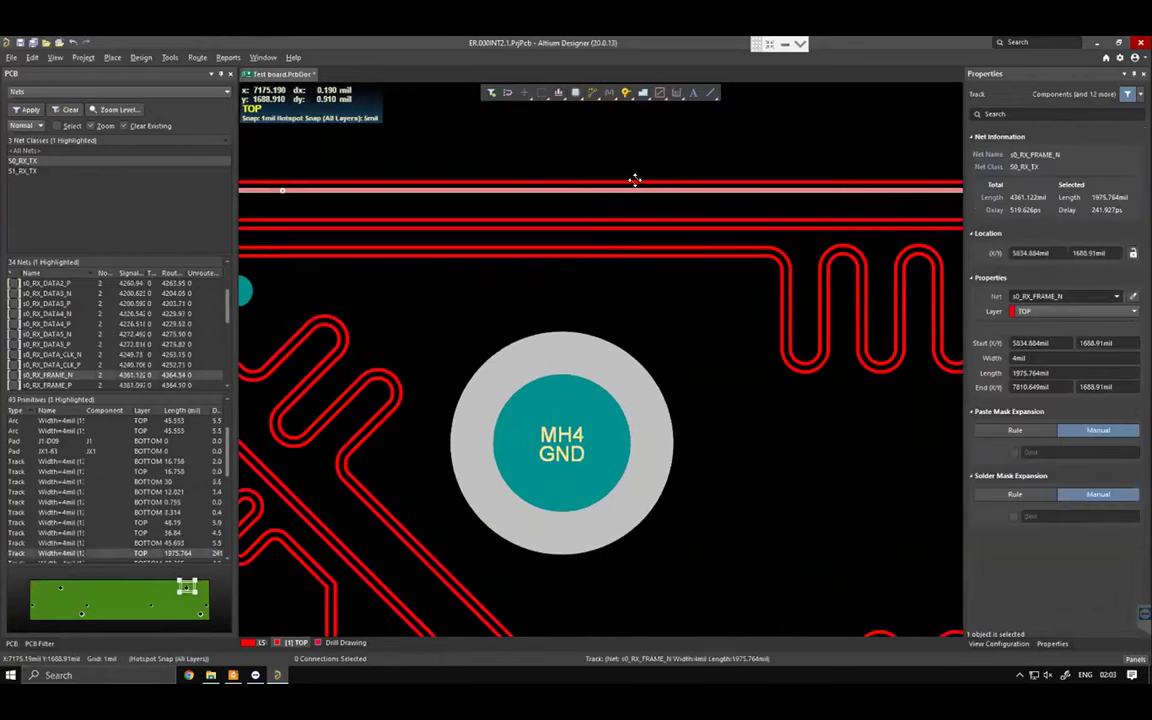
{"action": "left_click_drag", "start_coordinate": [638, 178], "coordinate": [648, 183]}
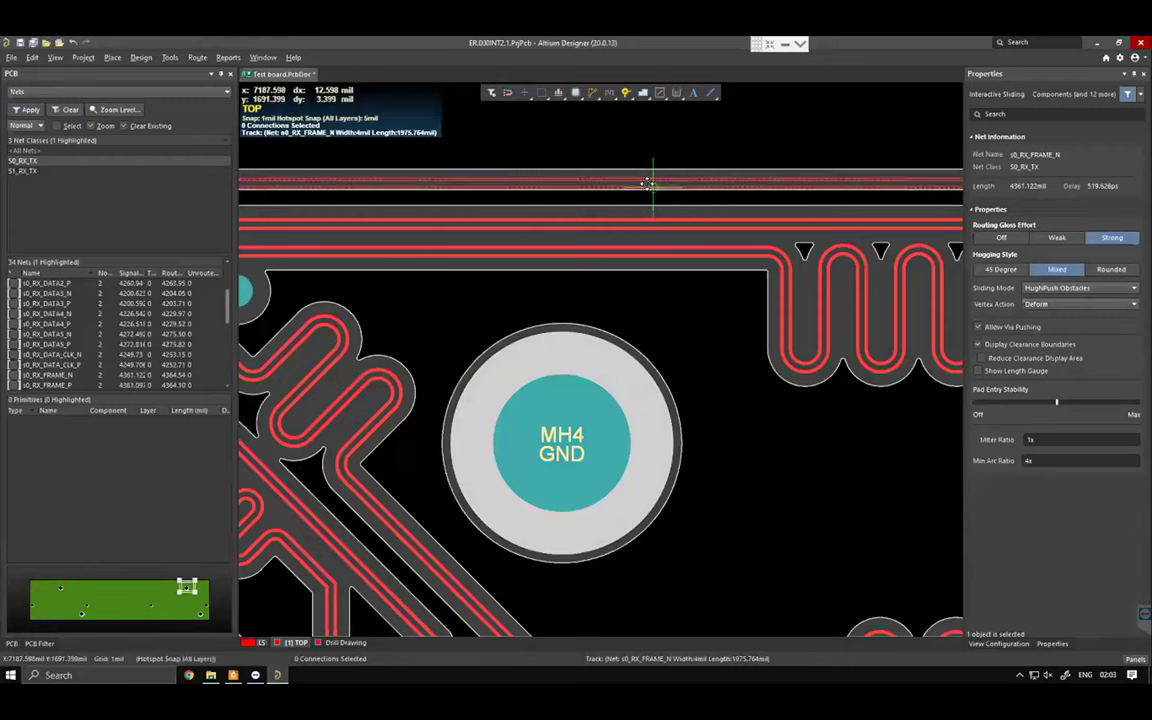
{"action": "mouse_move", "coordinate": [648, 183]}
{"action": "left_mouse_down"}
{"action": "mouse_move", "coordinate": [651, 195]}
{"action": "mouse_move", "coordinate": [656, 172]}
{"action": "left_mouse_up"}
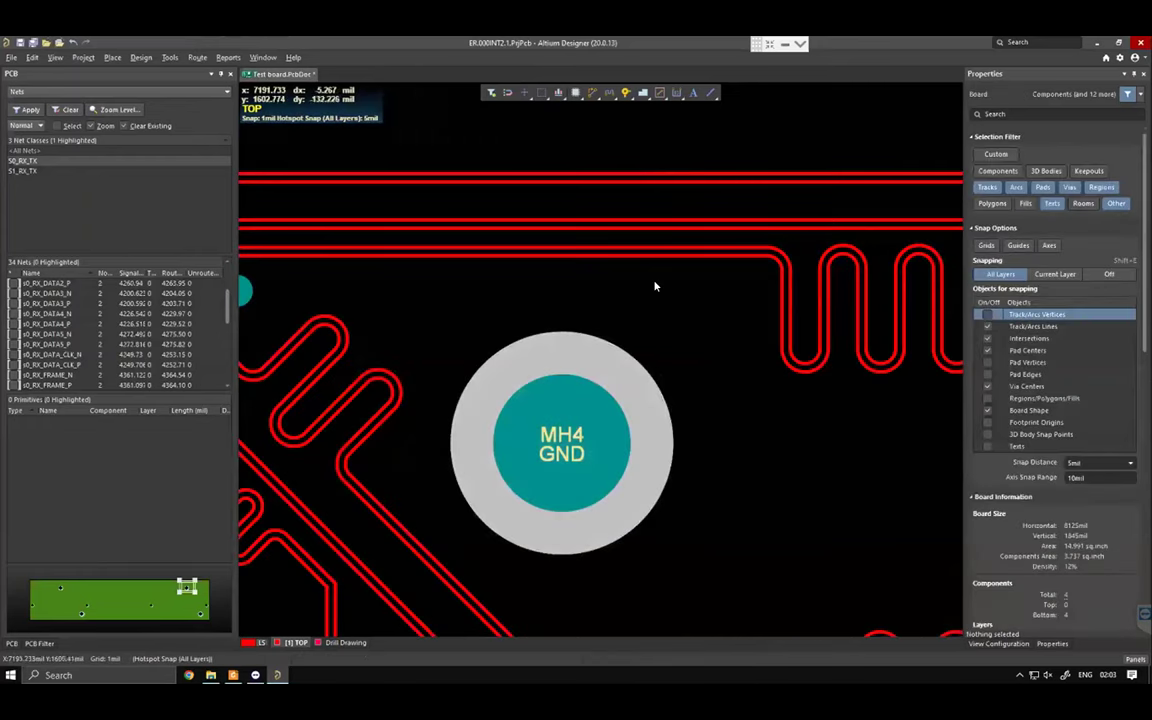
{"action": "scroll", "coordinate": [653, 258], "scroll_direction": "down", "scroll_amount": 3, "text": "ctrl"}
{"action": "scroll", "coordinate": [652, 258], "scroll_direction": "down", "scroll_amount": 2, "text": "ctrl"}
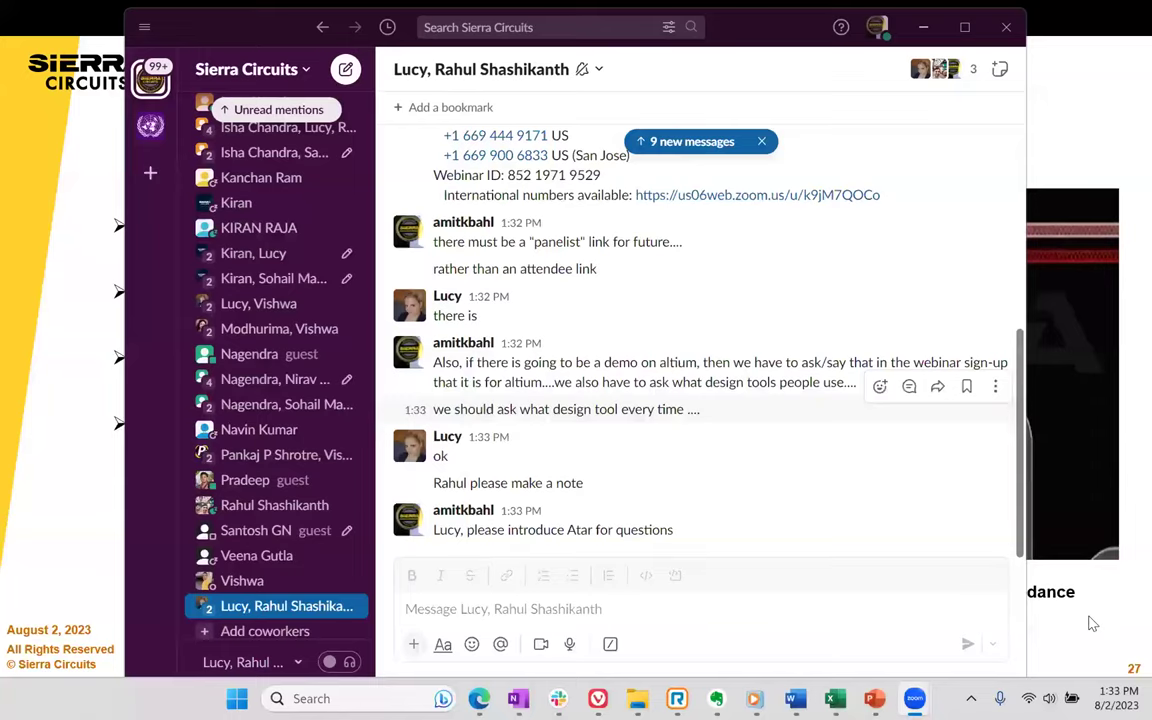
{"action": "left_click", "coordinate": [1093, 623]}
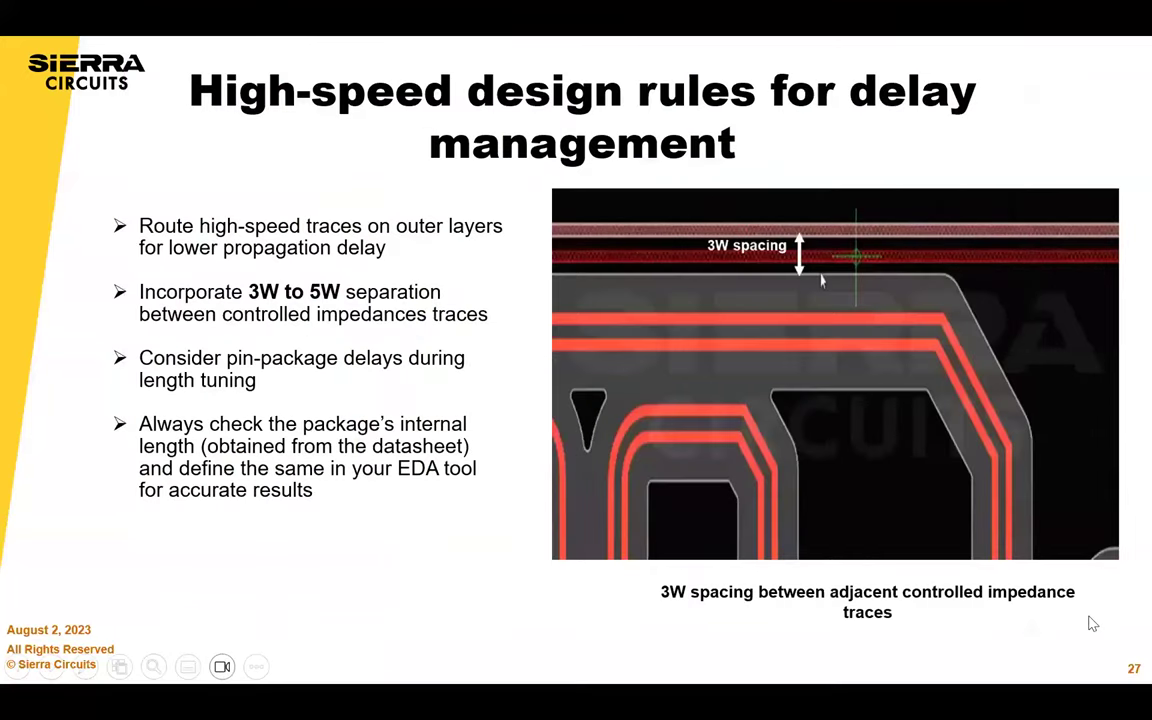